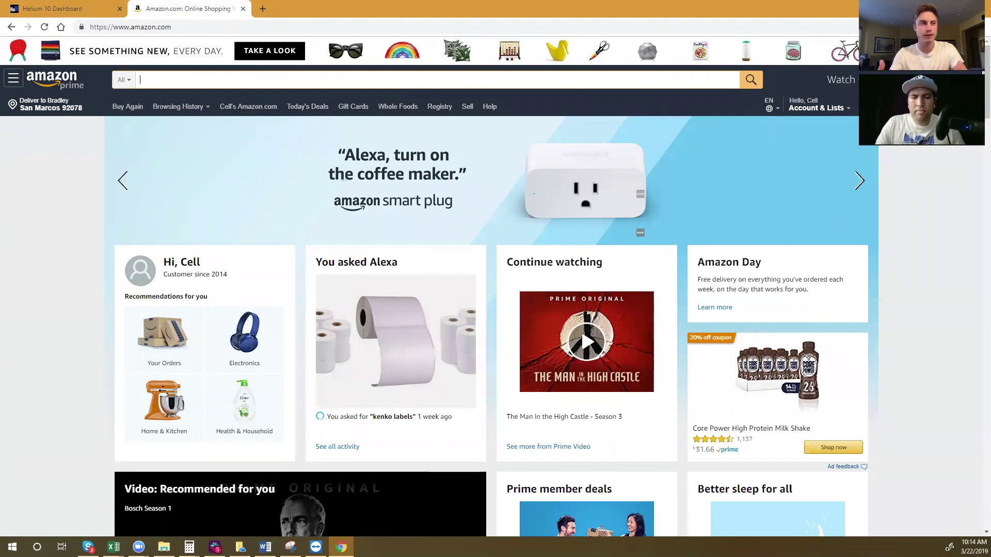
Step: Search Amazon for "microwave safe baby bottle"
type("microwa")
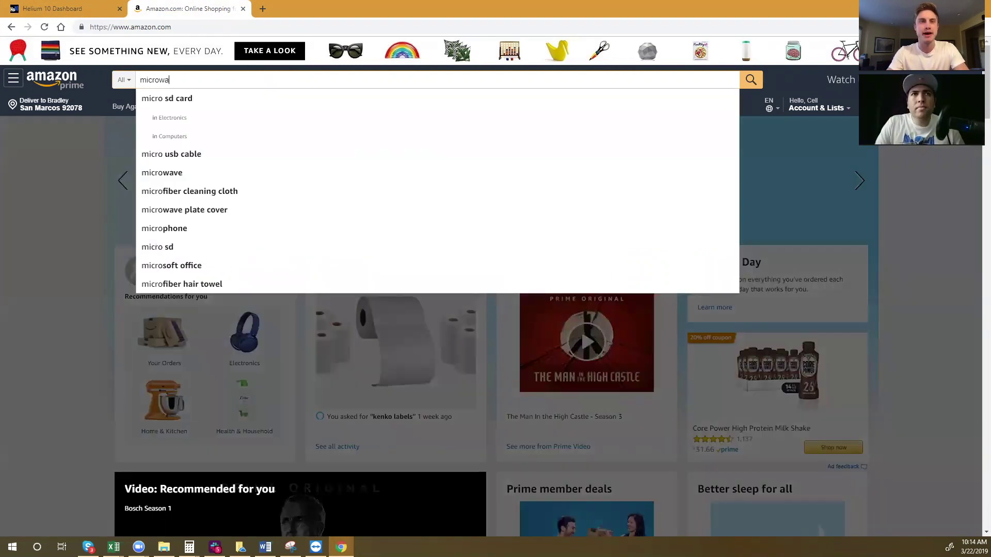
type("ve save")
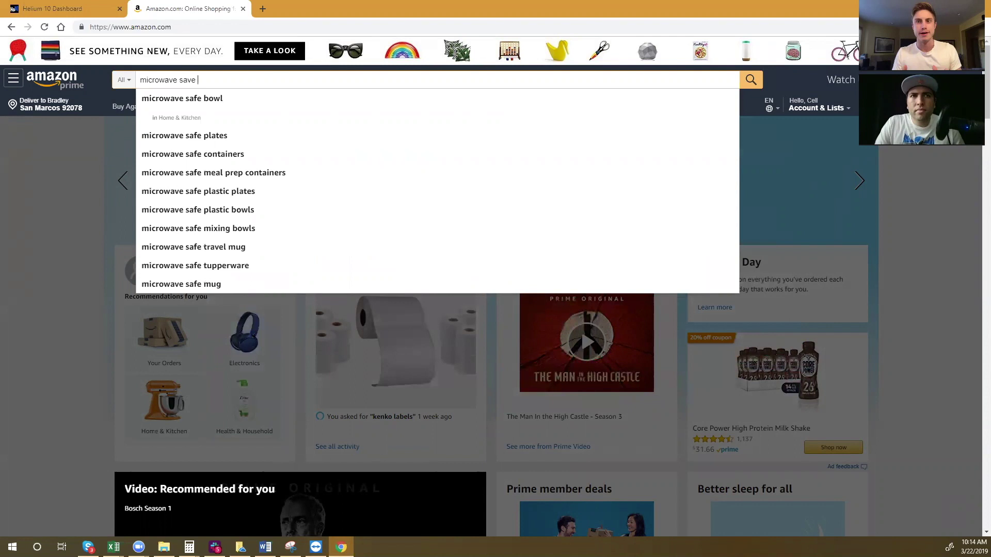
key("BackSpace")
key("BackSpace")
key("BackSpace")
type("fe ")
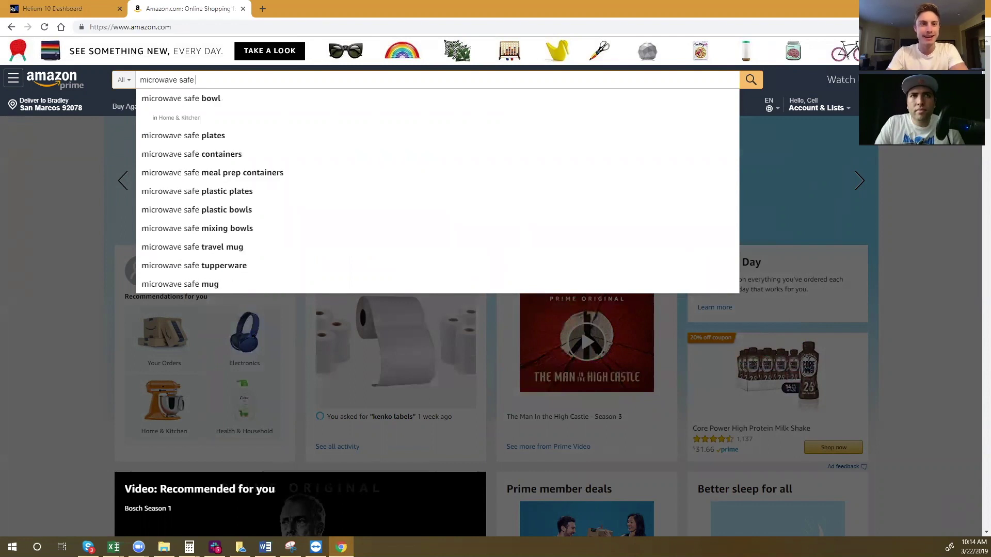
type("baby bottle")
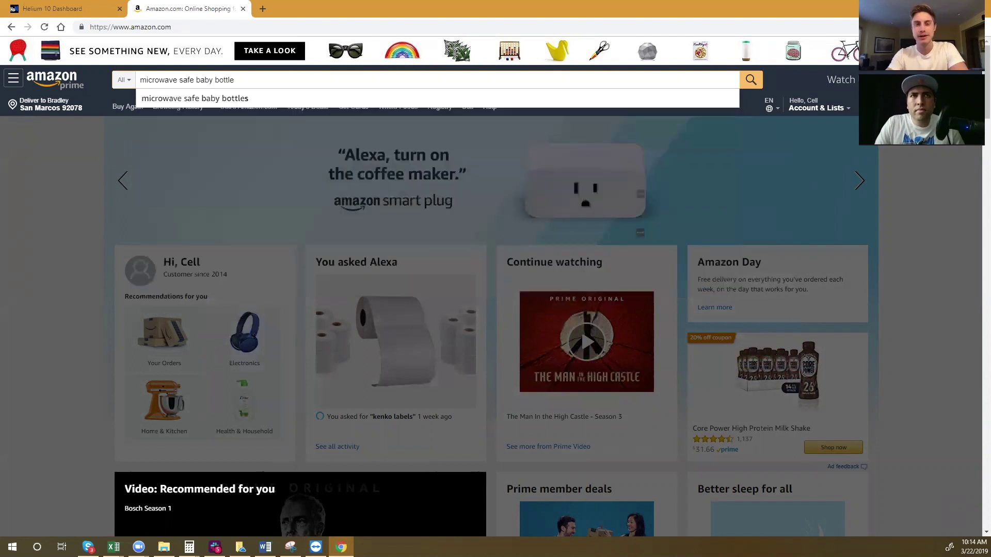
key("Return")
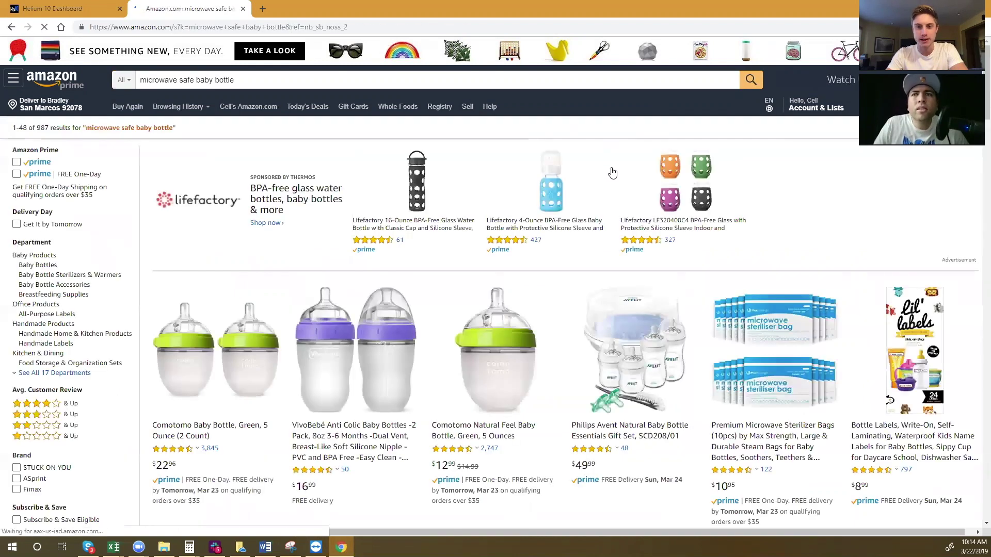
Step: Browse the microwave safe baby bottle results, examining the product types, prices, review counts and seller details
scroll(611, 172, "down", 2)
scroll(612, 172, "down", 2)
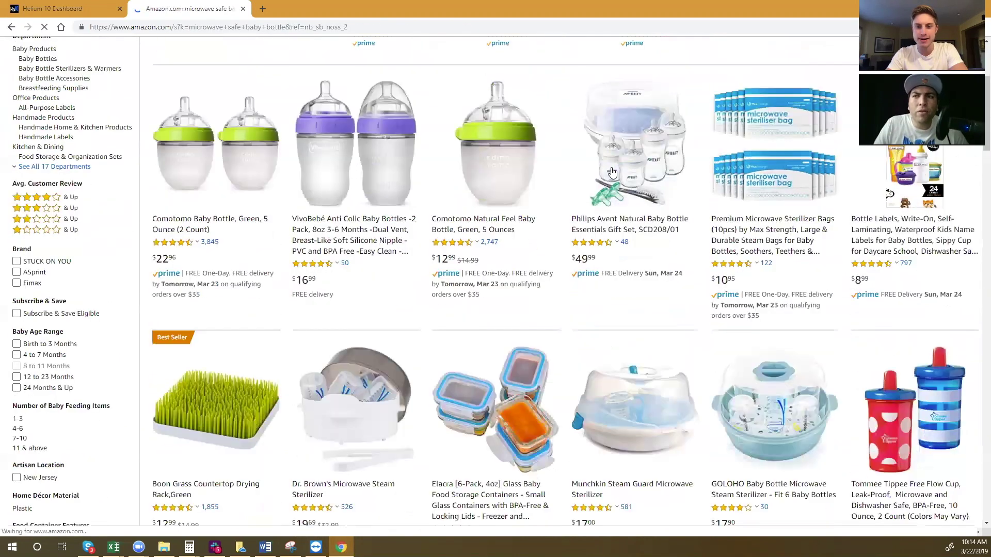
scroll(612, 172, "down", 3)
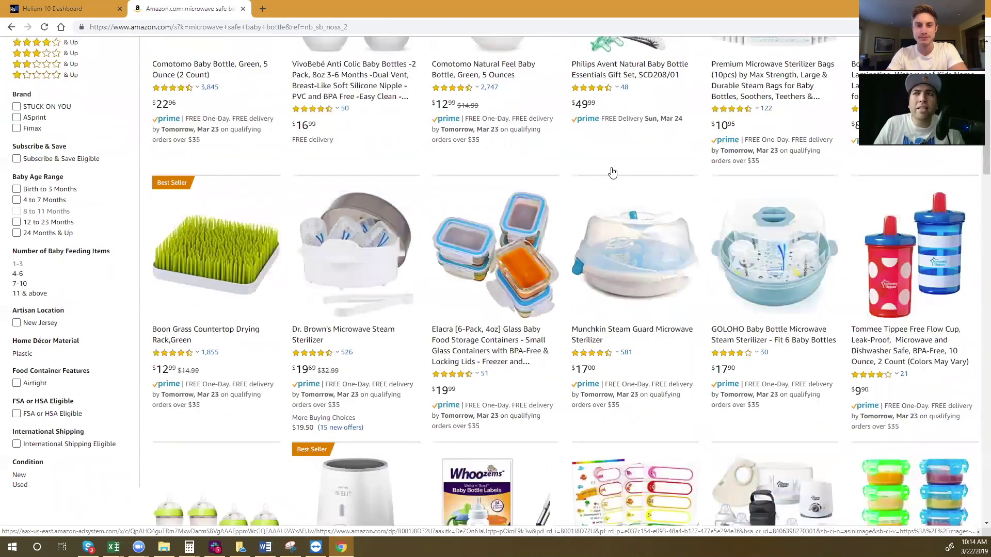
scroll(611, 172, "up", 8)
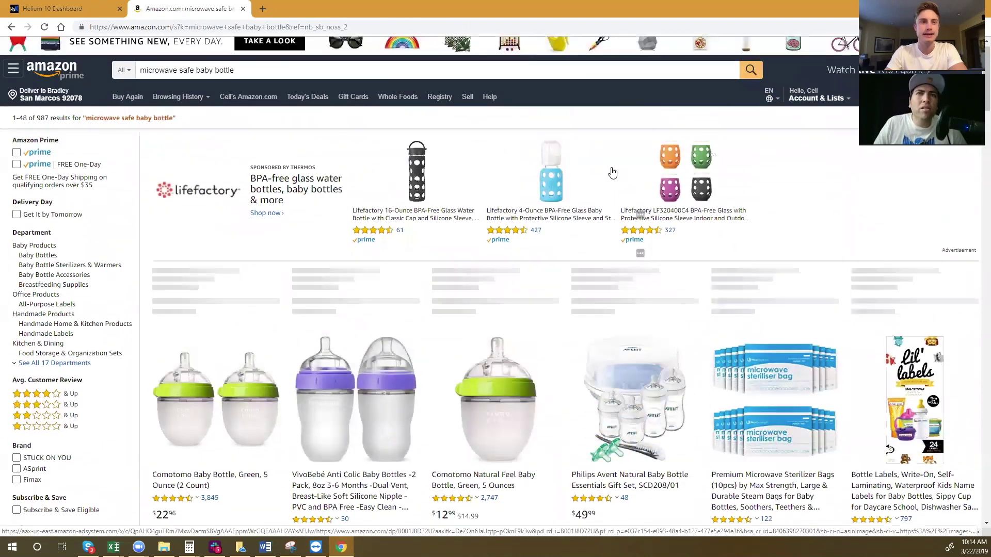
scroll(612, 172, "down", 1)
scroll(612, 173, "down", 1)
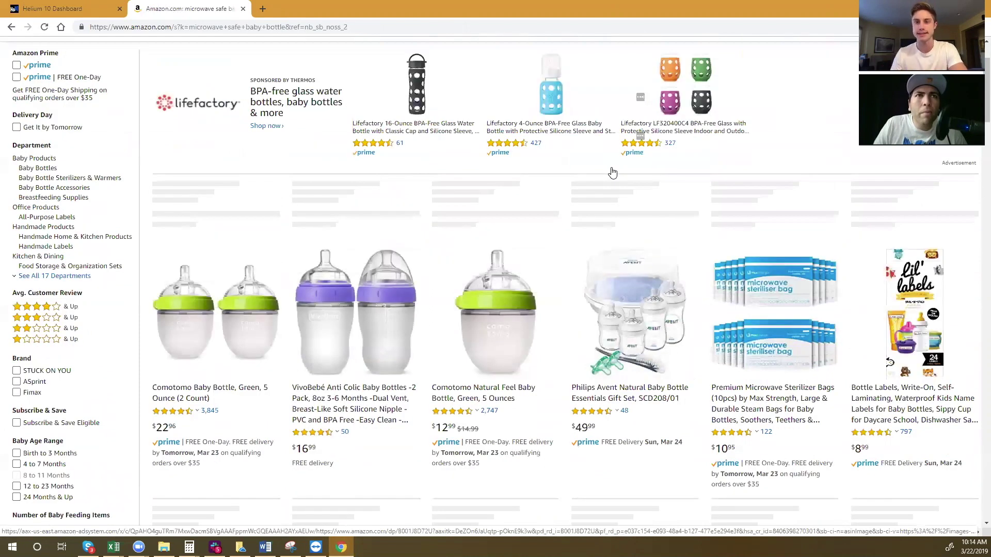
scroll(612, 172, "down", 1)
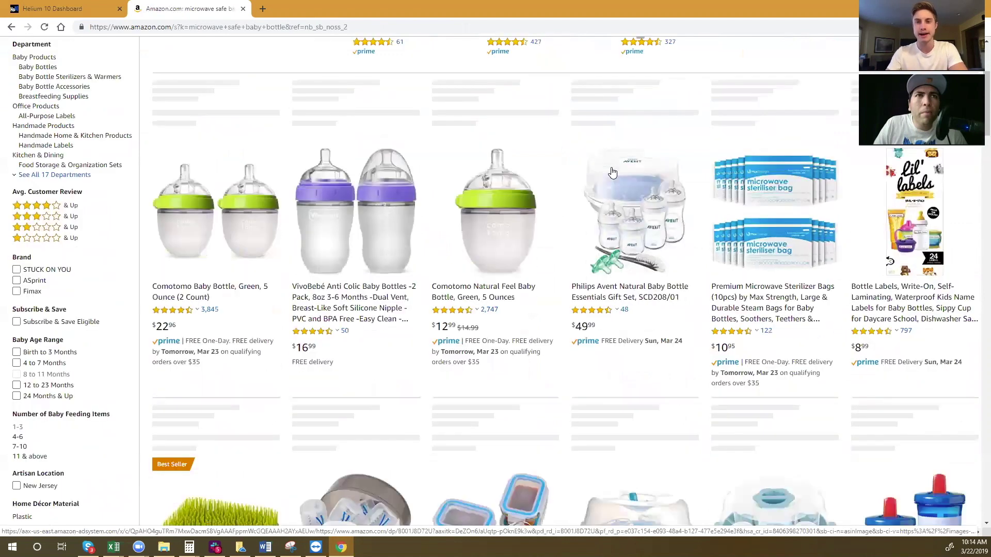
scroll(556, 291, "down", 4)
scroll(556, 292, "down", 1)
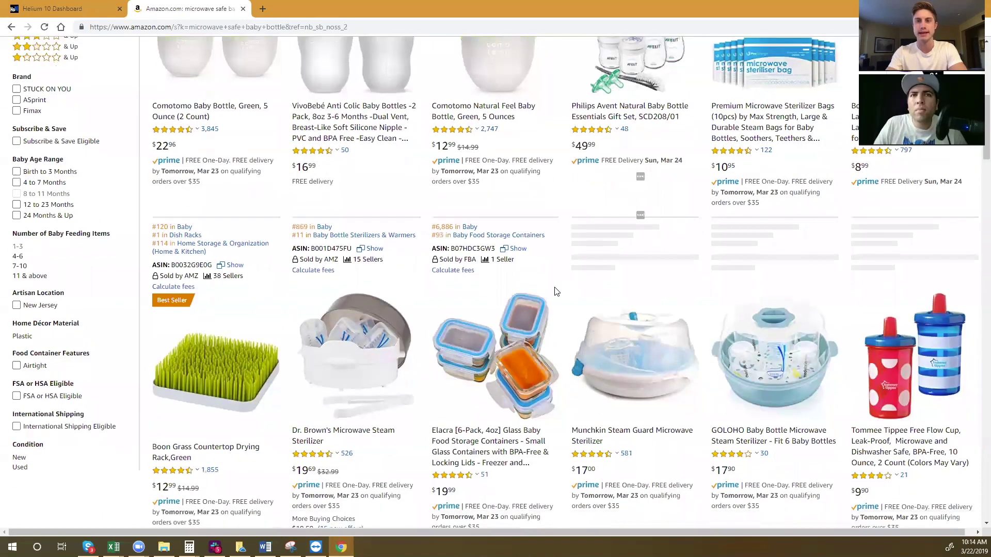
scroll(556, 292, "down", 1)
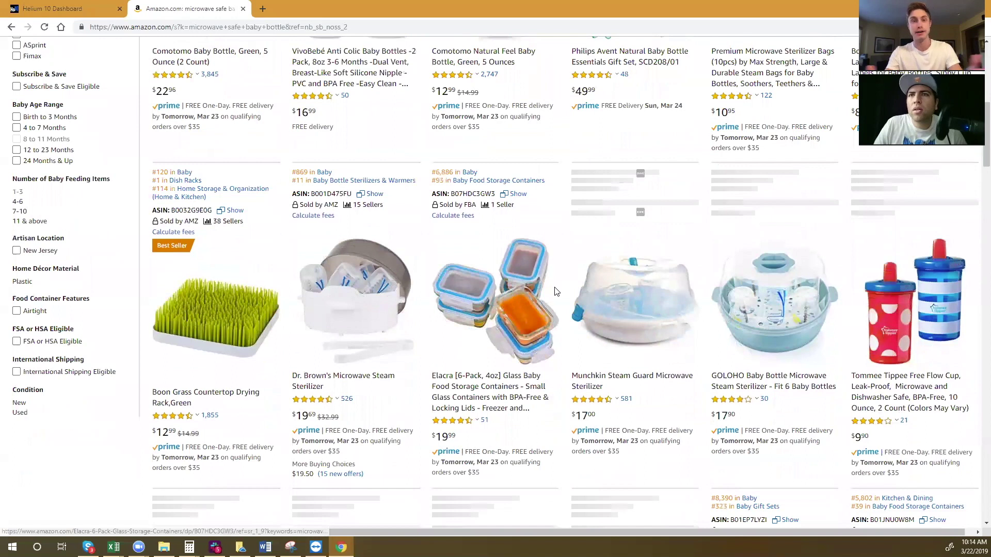
scroll(556, 291, "down", 3)
scroll(555, 292, "down", 1)
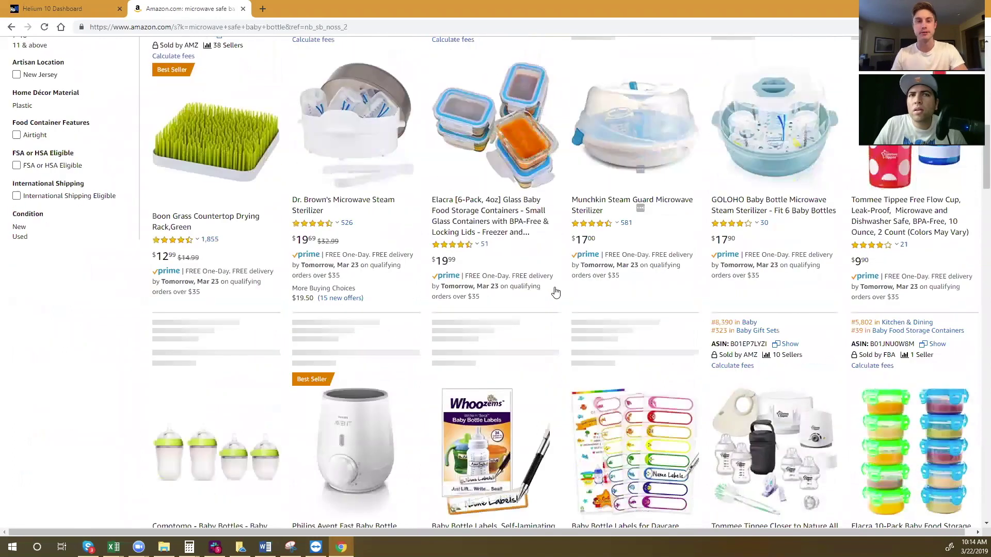
scroll(556, 292, "down", 3)
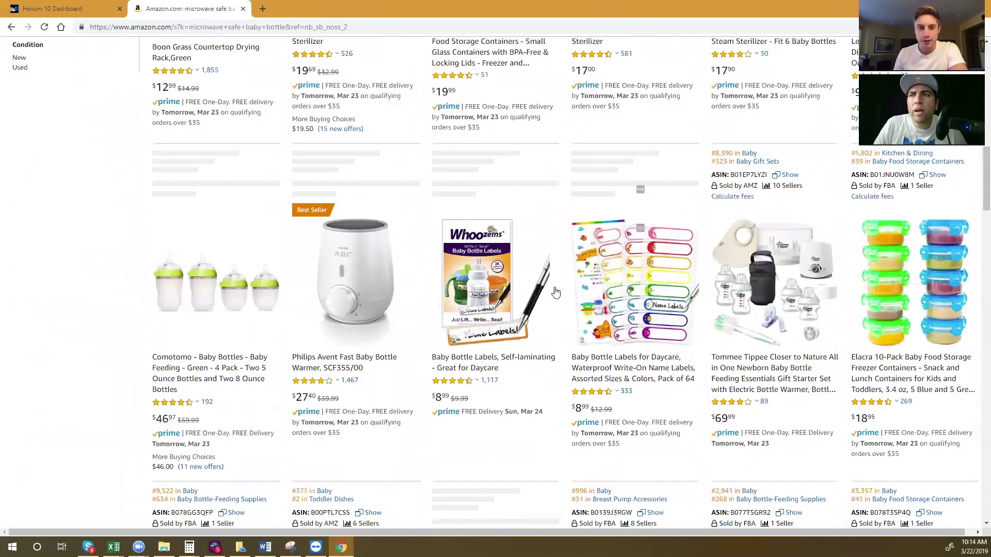
scroll(555, 292, "down", 2)
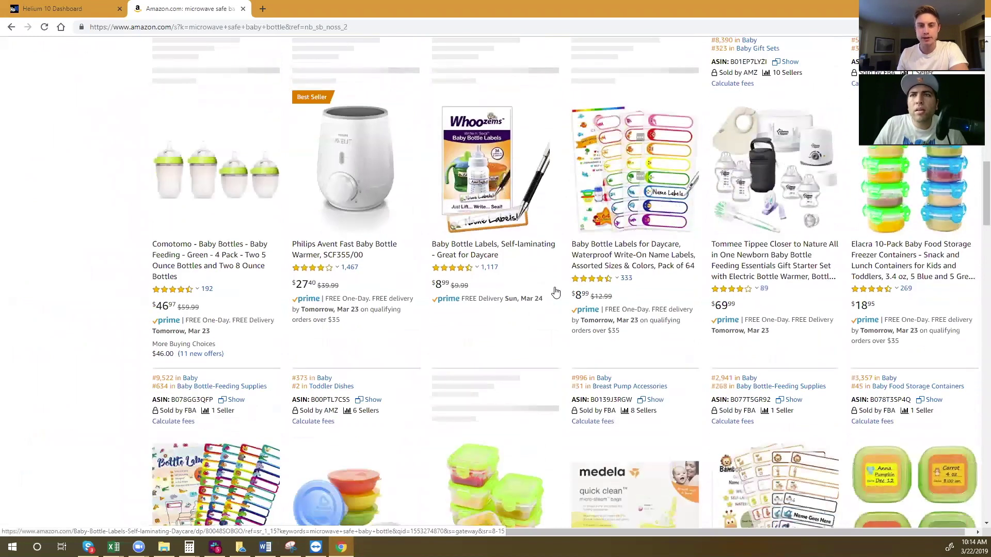
scroll(555, 293, "down", 3)
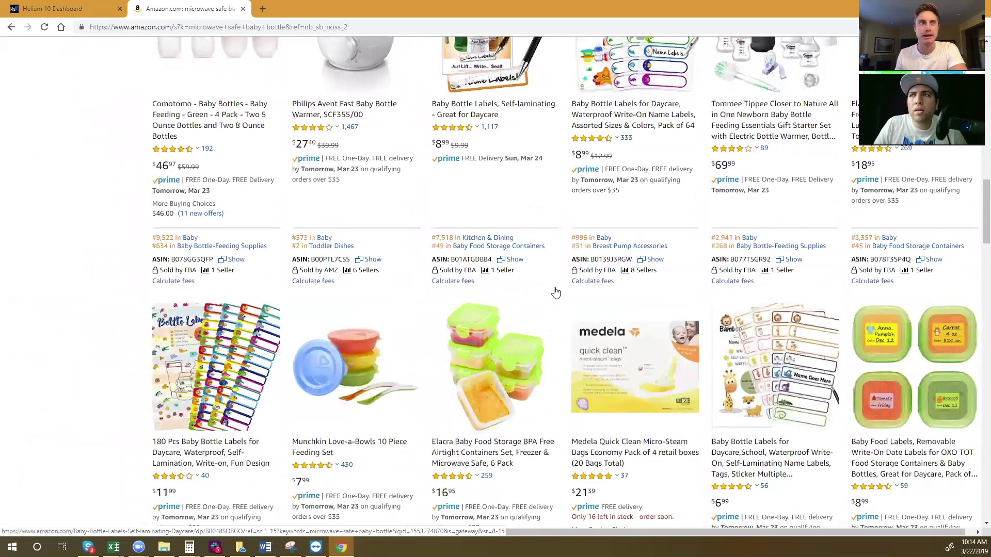
scroll(555, 292, "down", 7)
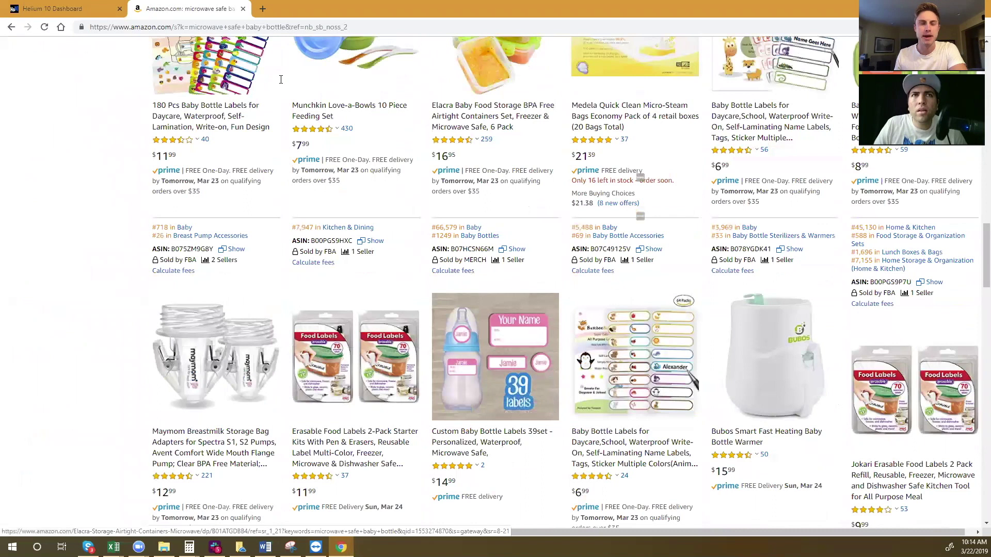
scroll(281, 78, "down", 1)
scroll(280, 79, "down", 1)
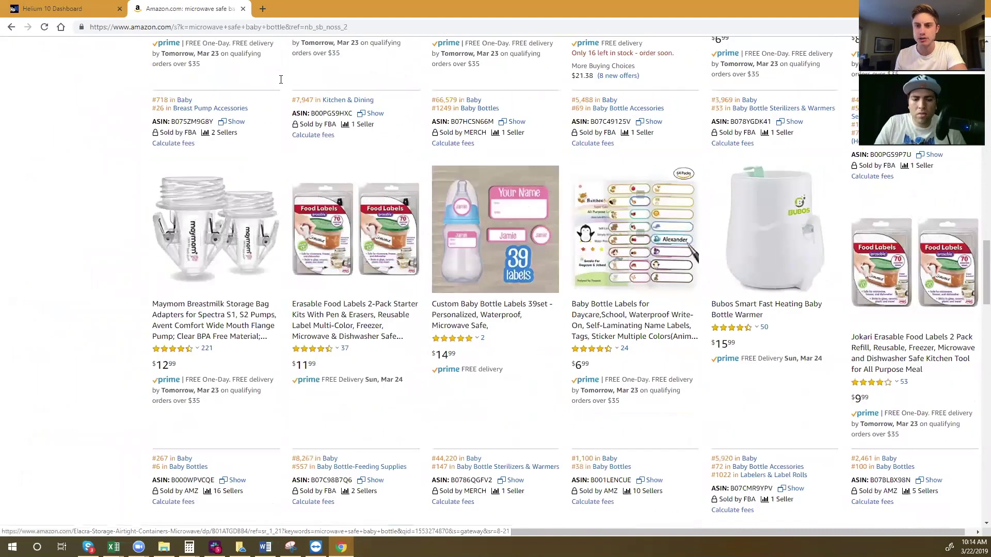
Step: Refine the product search to "microwave safe baby bottle sanitizer"
scroll(280, 79, "up", 2)
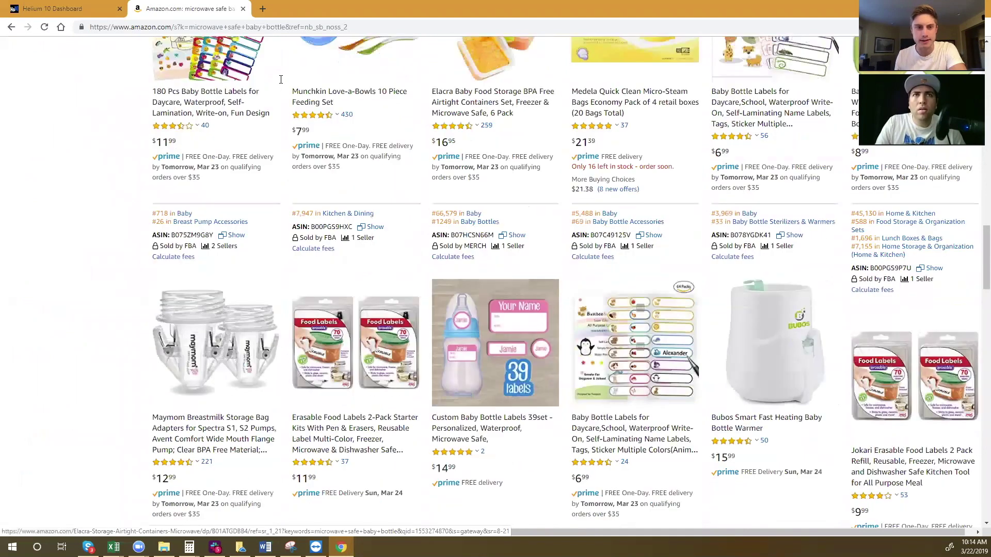
scroll(281, 79, "up", 5)
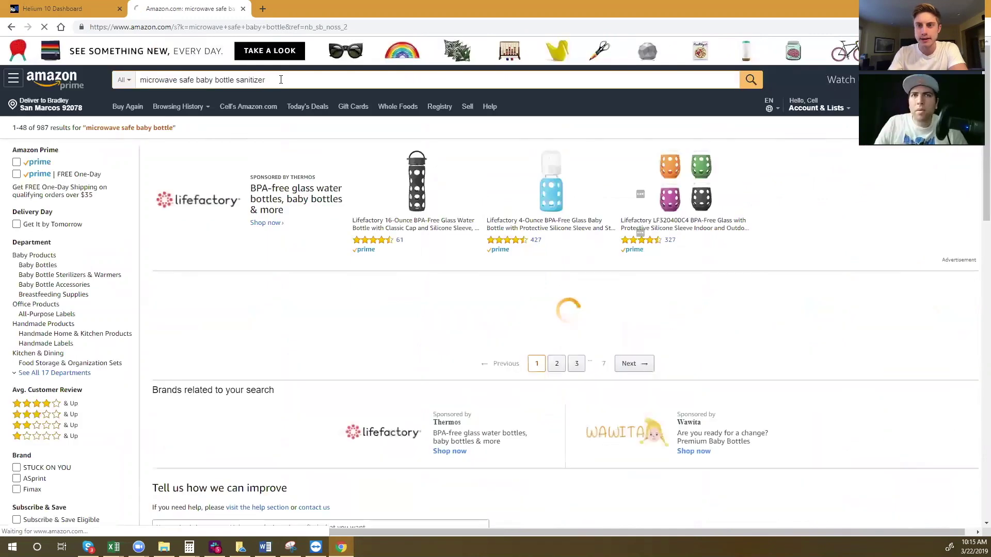
key("Return")
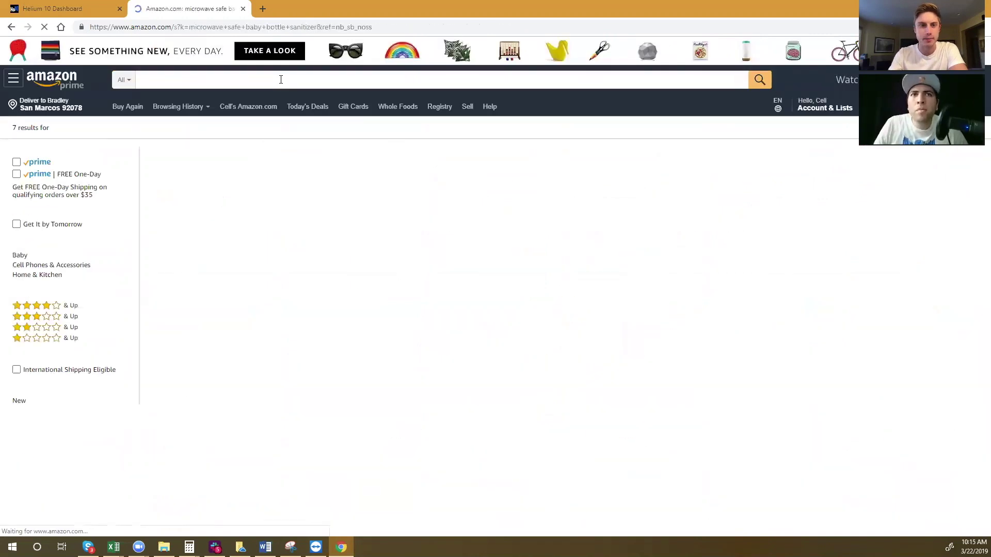
Step: Examine the baby bottle sanitizer listings, comparing product types, prices, reviews, sales ranks and sellers
scroll(544, 205, "down", 4)
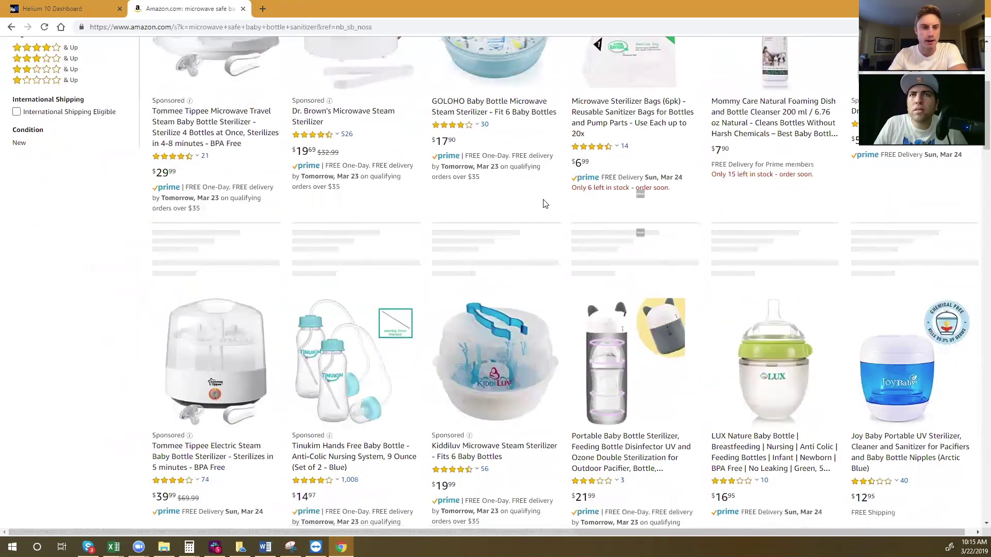
scroll(544, 205, "up", 2)
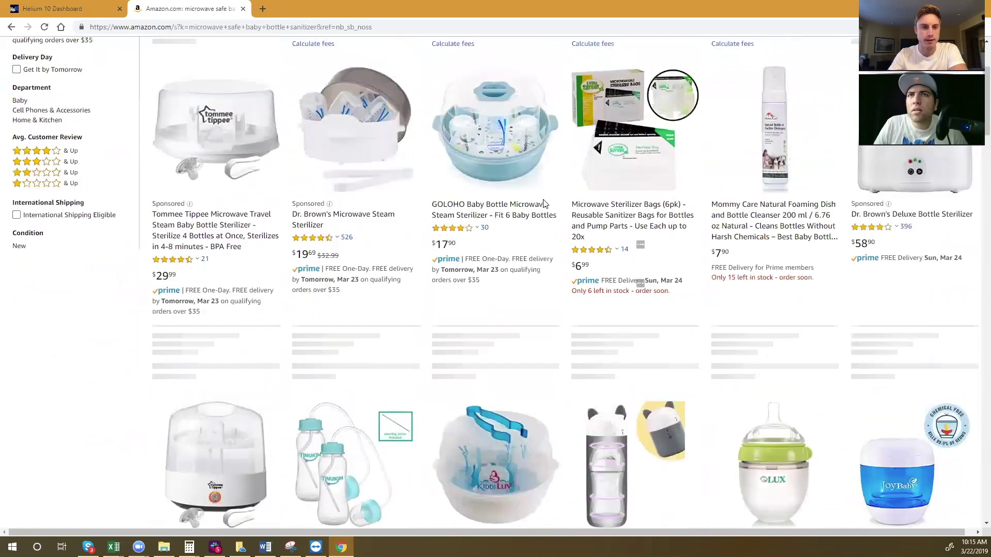
scroll(544, 205, "down", 5)
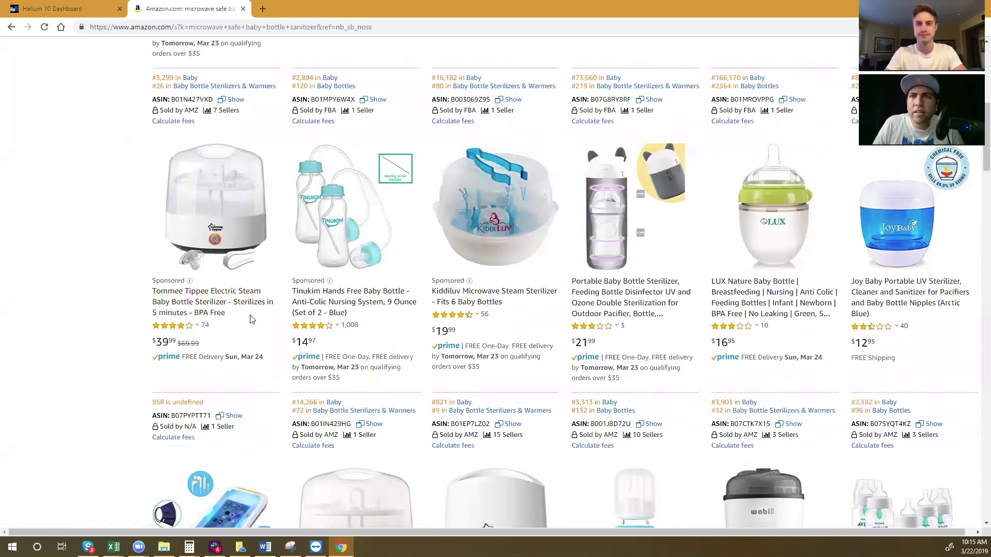
scroll(250, 320, "up", 3)
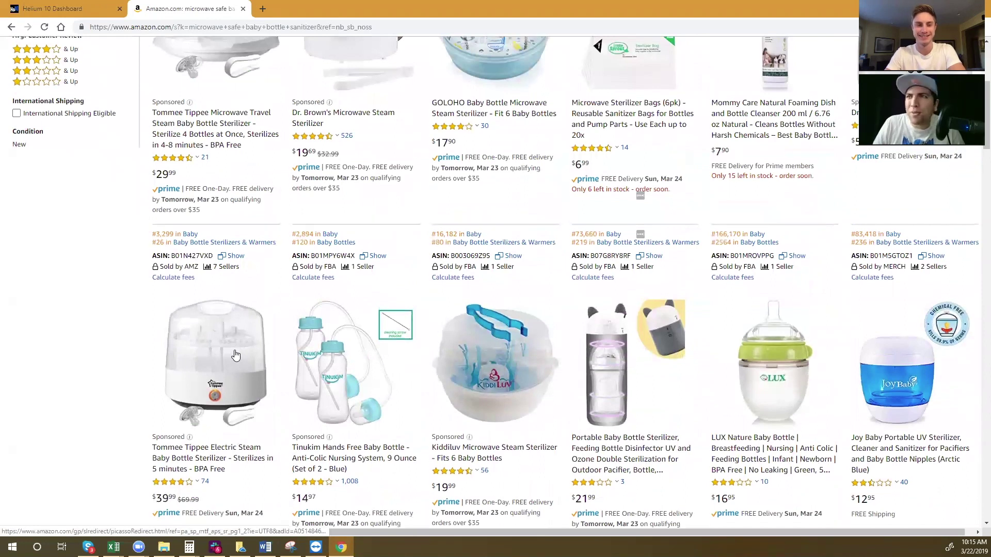
scroll(235, 355, "up", 2)
scroll(238, 343, "down", 5)
scroll(248, 336, "up", 5)
scroll(263, 325, "down", 1)
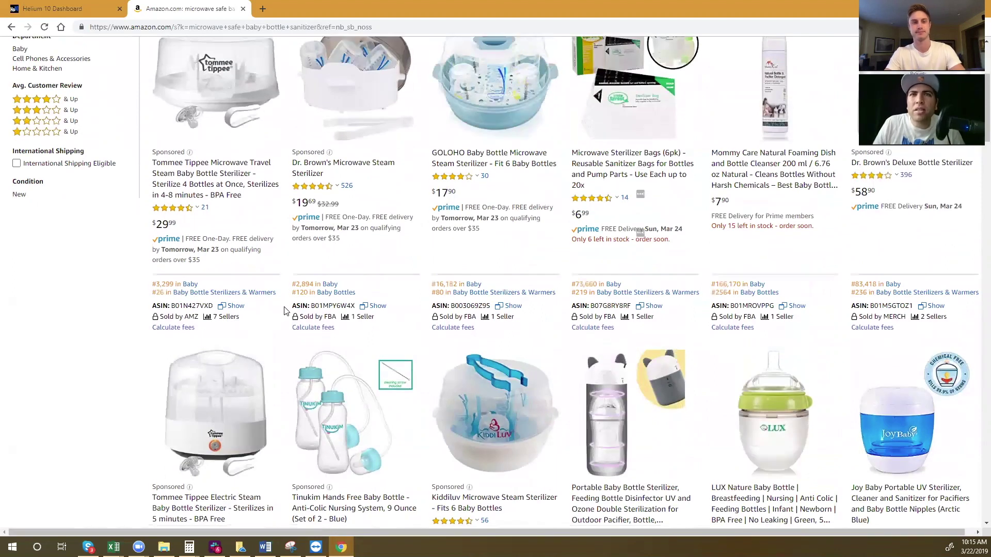
Step: Run the Helium 10 Xray product research on the baby bottle sanitizer search results
scroll(635, 206, "up", 3)
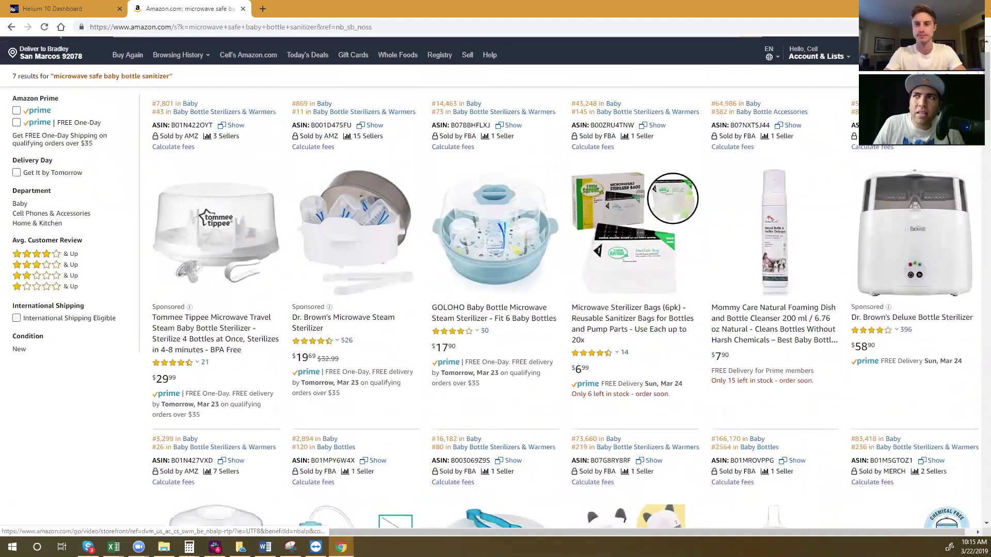
left_click(938, 27)
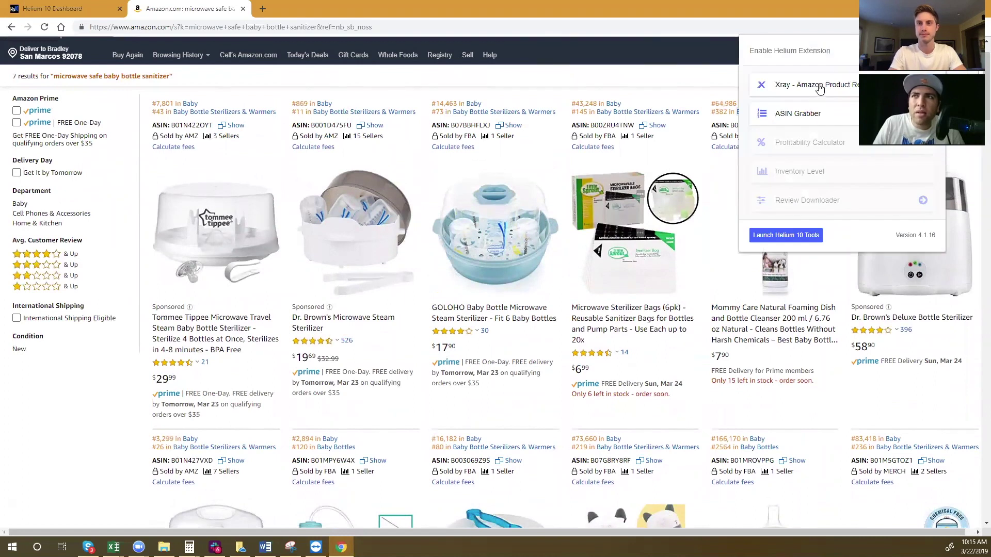
left_click(820, 86)
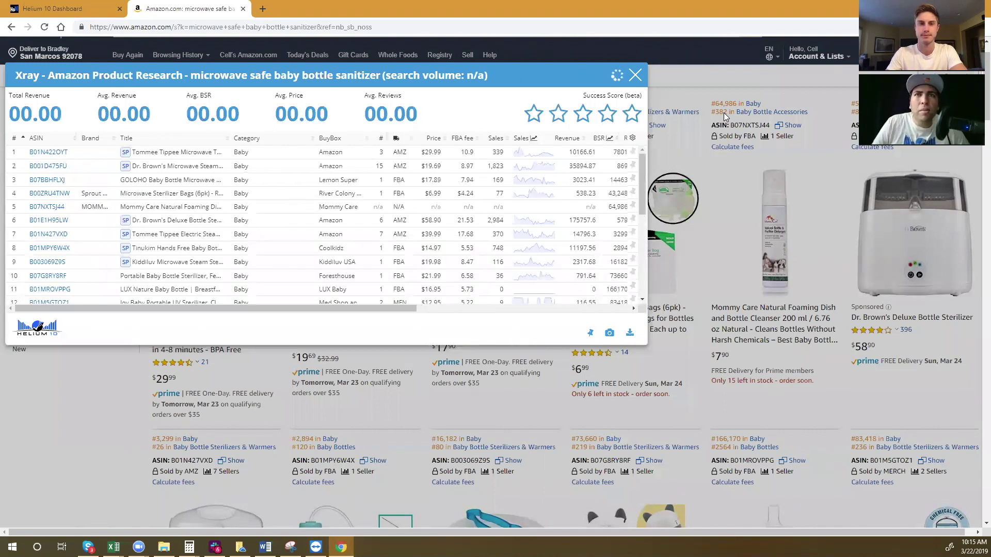
Step: Review the Xray product table, previewing individual products by ASIN and checking their prices, FBA fees, sales and revenue
mouse_move(38, 227)
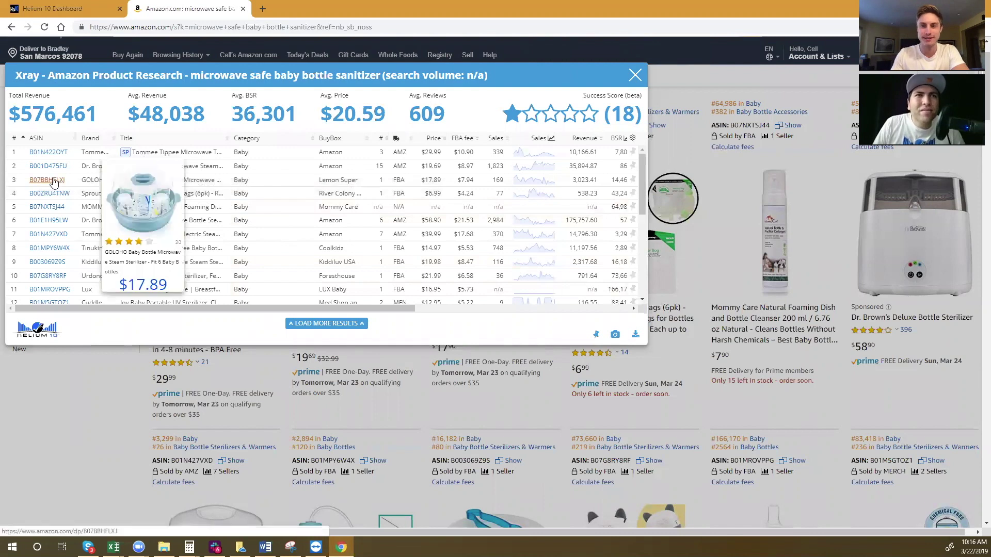
mouse_move(54, 194)
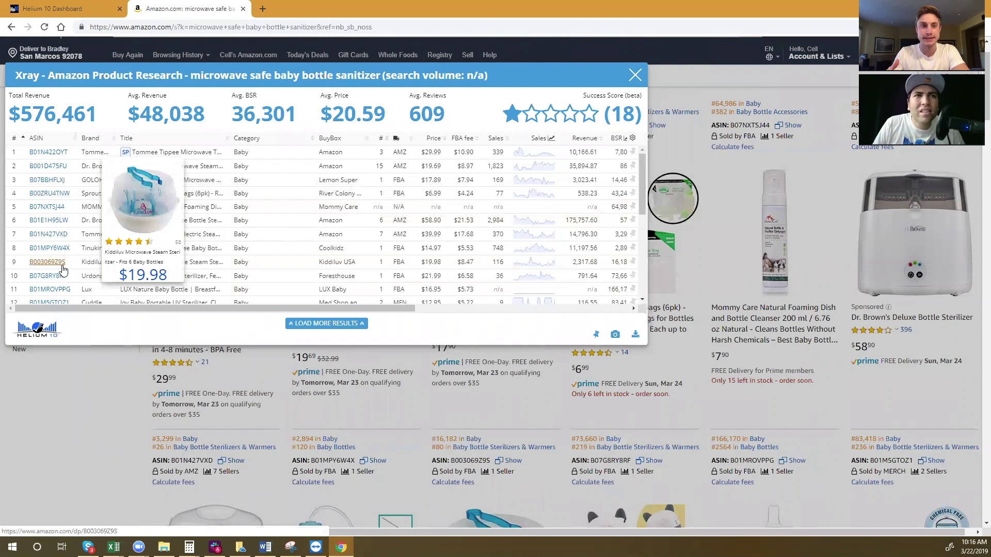
scroll(216, 274, "down", 2)
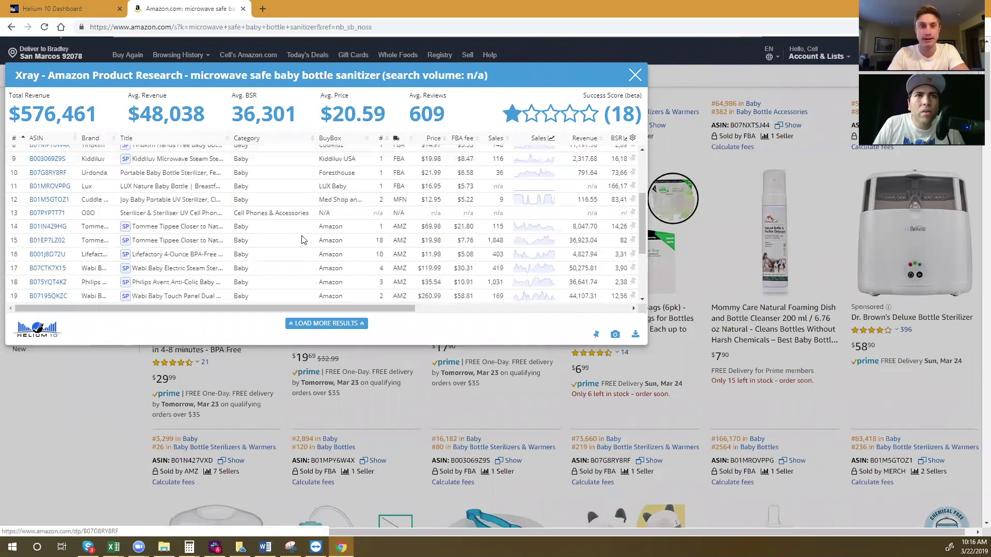
scroll(302, 240, "up", 1)
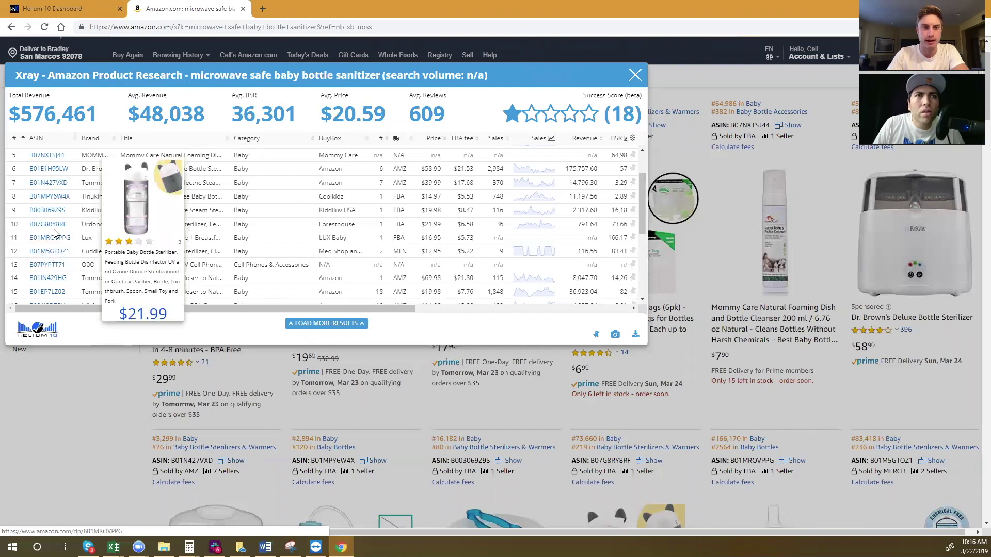
scroll(219, 238, "up", 1)
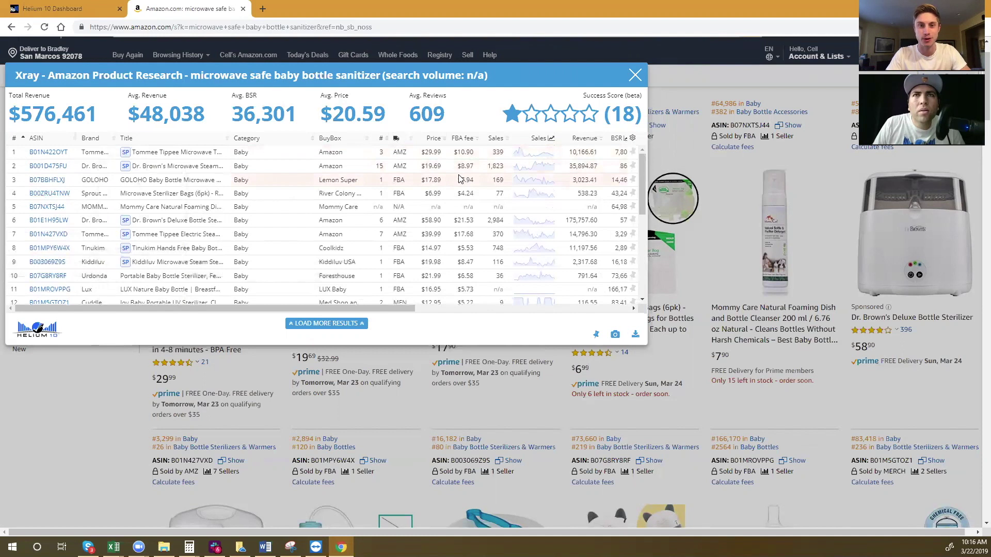
mouse_move(453, 165)
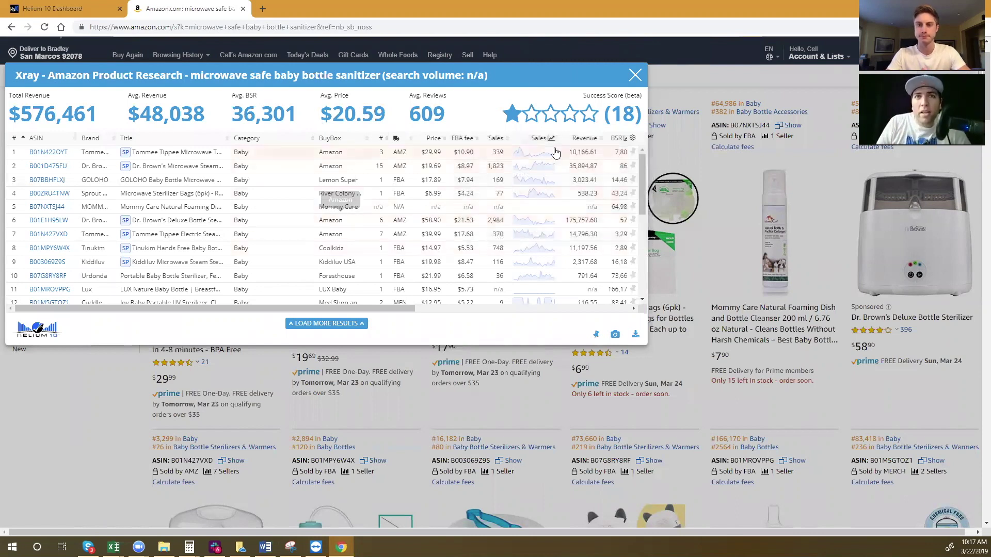
Step: Examine the factors behind the Xray success score and the further product rows, previewing the portable baby bottle sterilizer
mouse_move(575, 127)
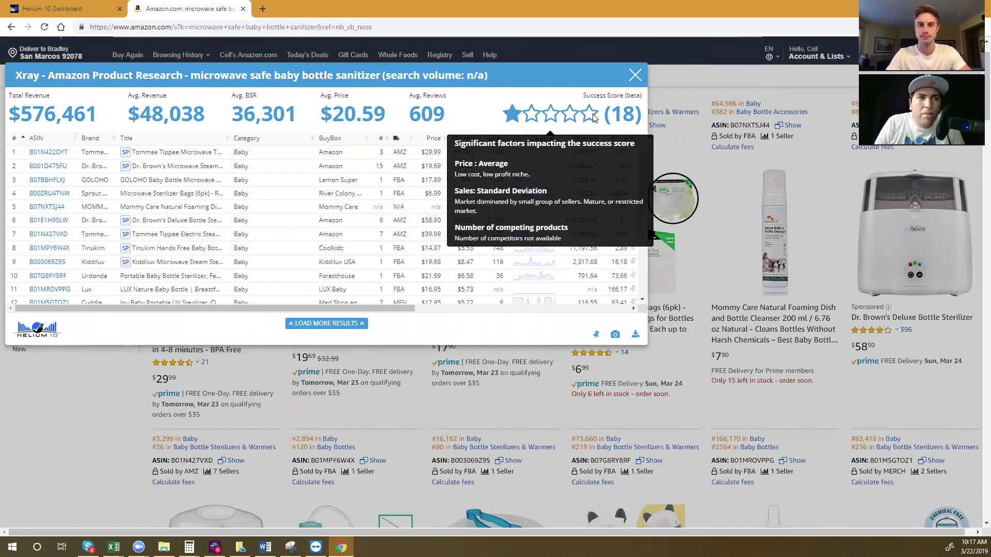
scroll(375, 209, "down", 2)
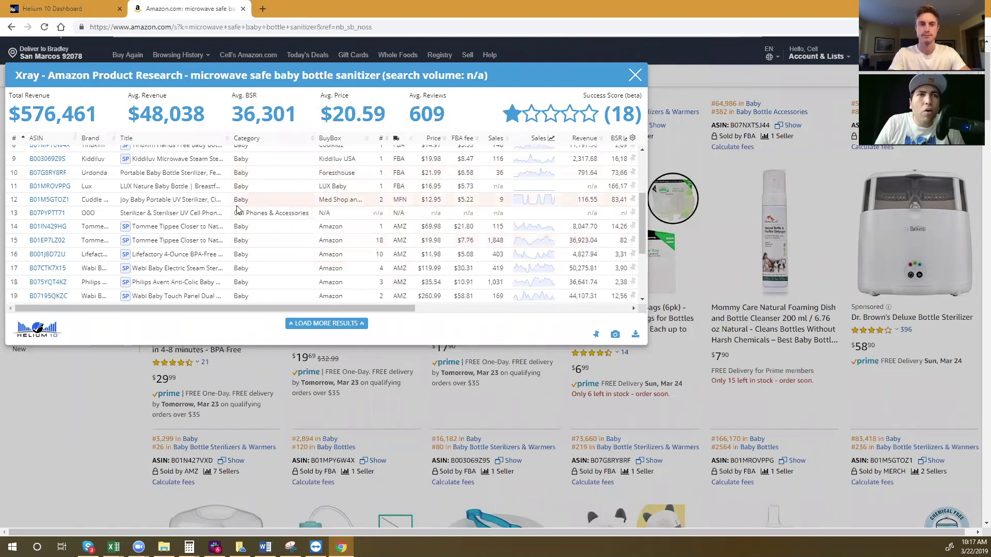
scroll(237, 209, "down", 1)
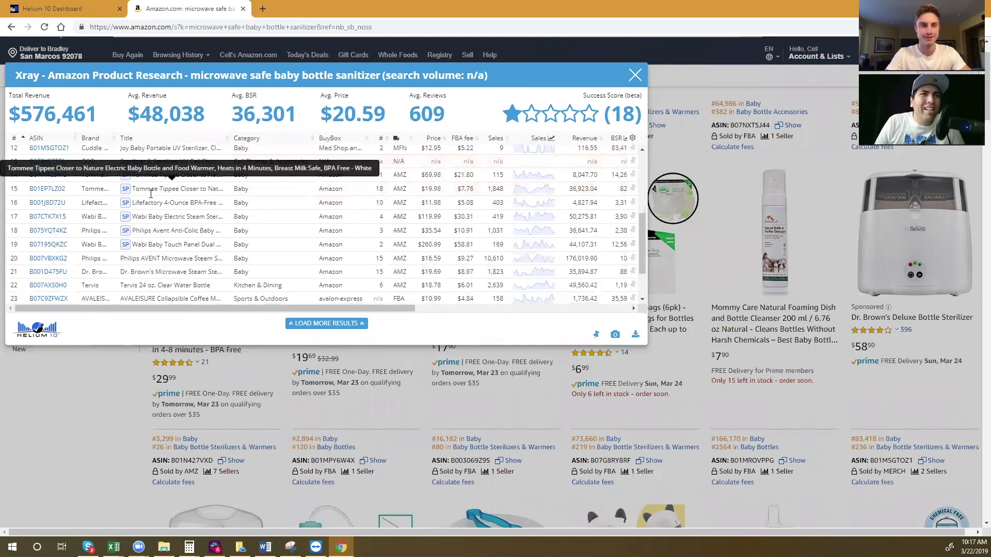
scroll(155, 207, "up", 1)
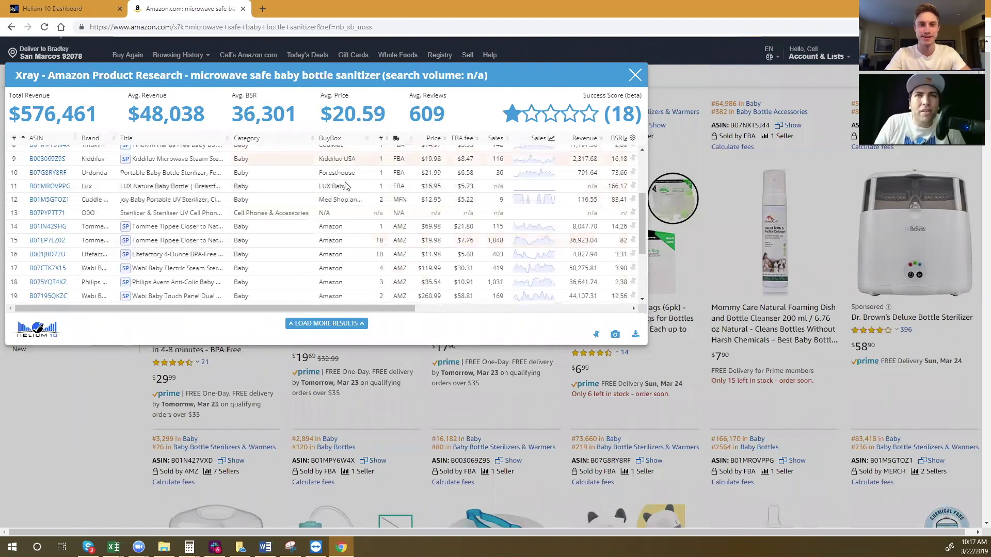
mouse_move(54, 173)
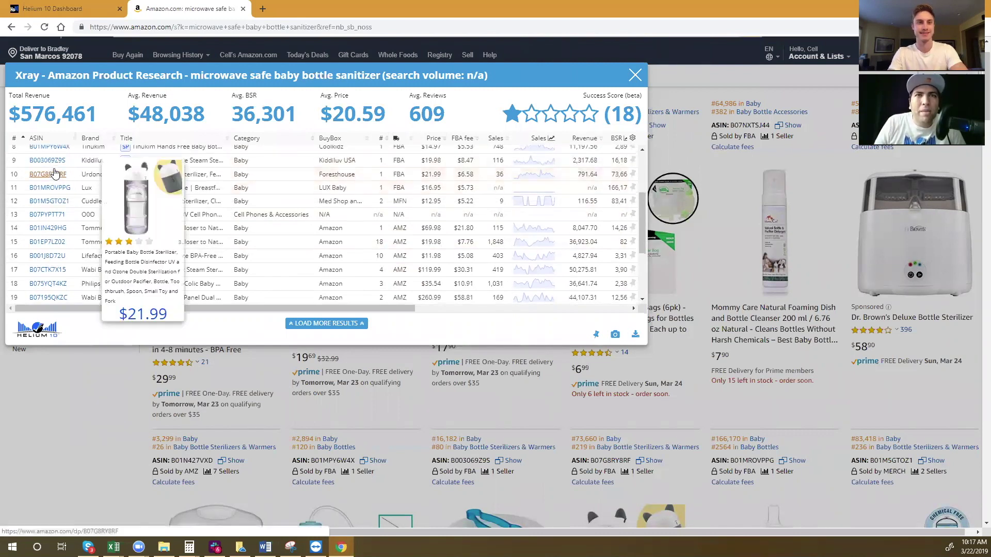
scroll(57, 172, "up", 2)
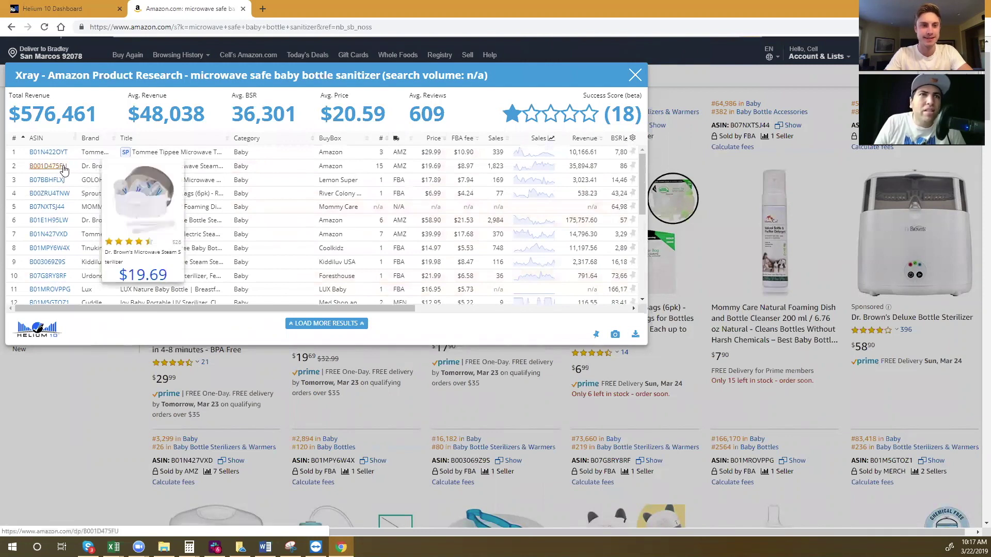
Step: Open the Amazon listing of Dr. Brown's Microwave Steam Sterilizer from the Xray results and copy its ASIN, B001D475FU
left_click(62, 167)
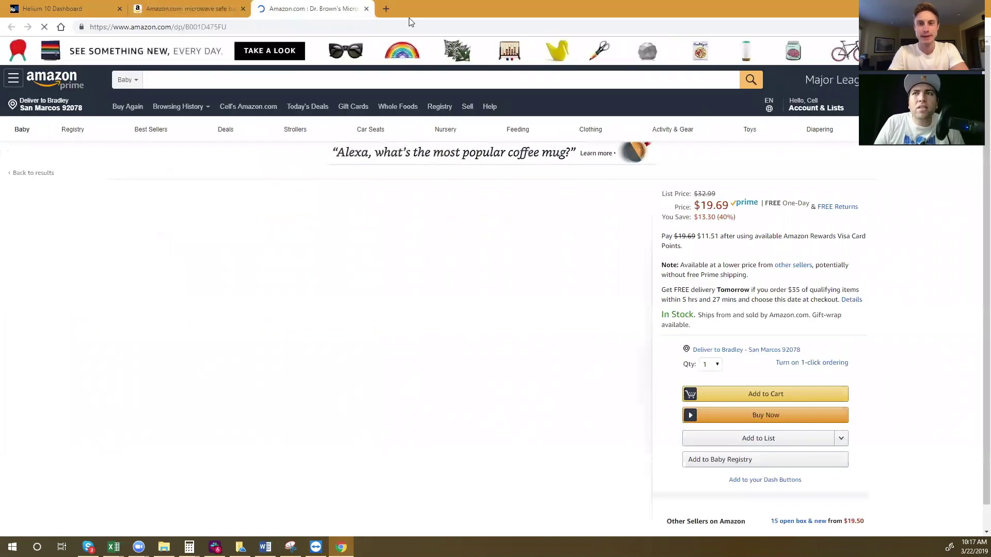
left_click(160, 8)
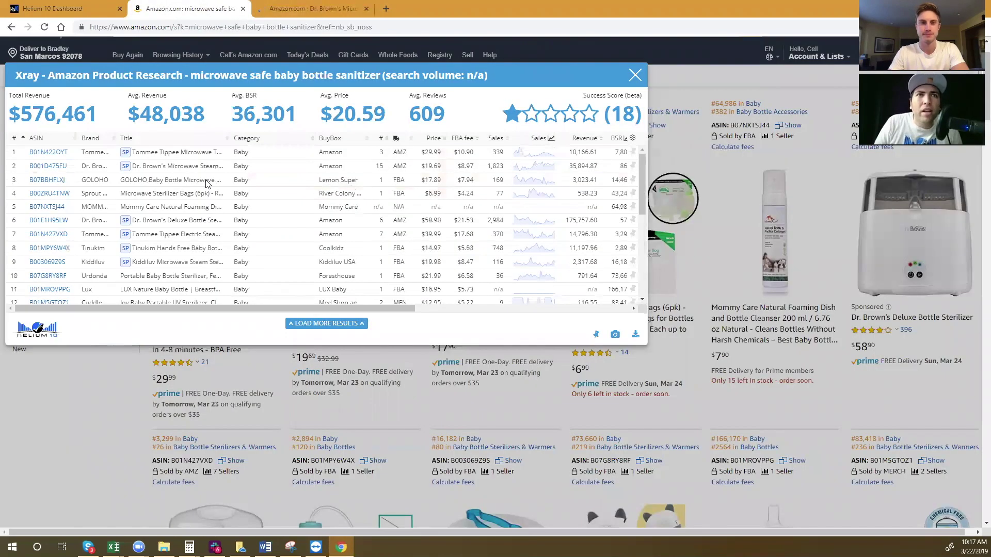
mouse_move(54, 167)
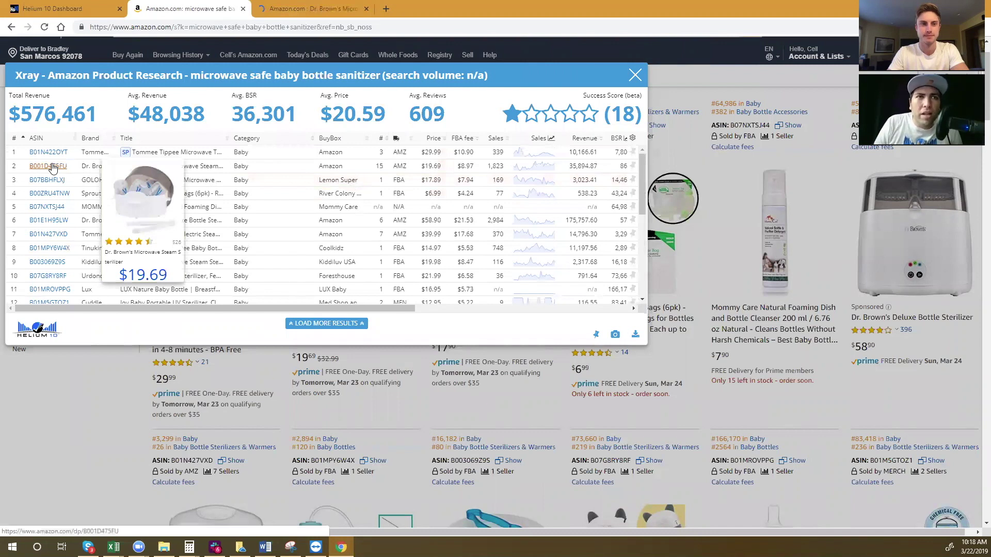
left_click(53, 167)
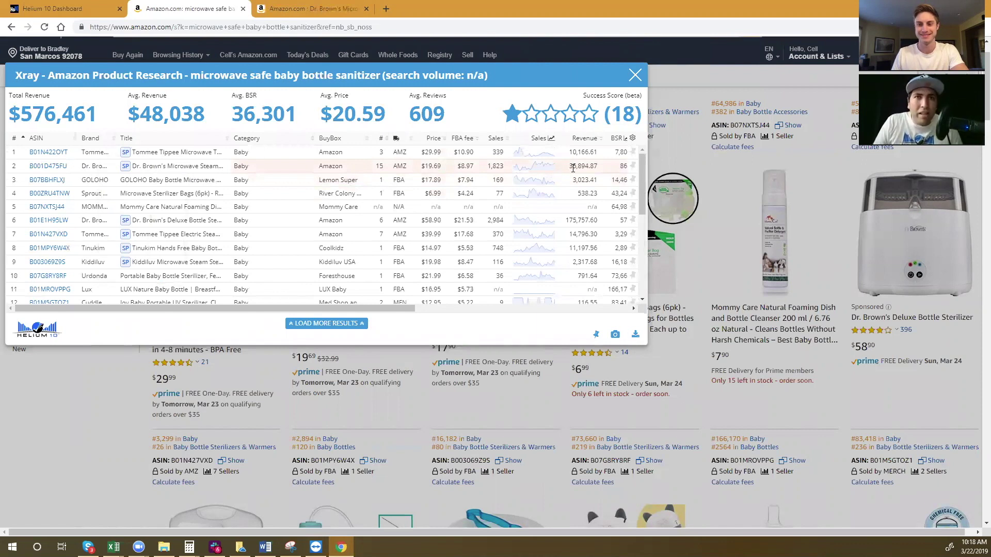
left_click(338, 13)
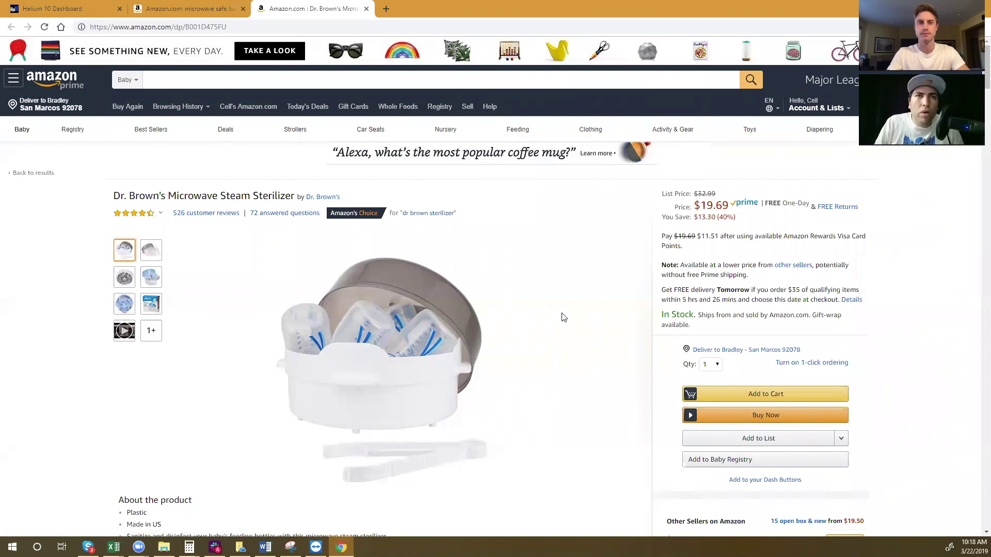
double_click(220, 27)
key("ctrl+c")
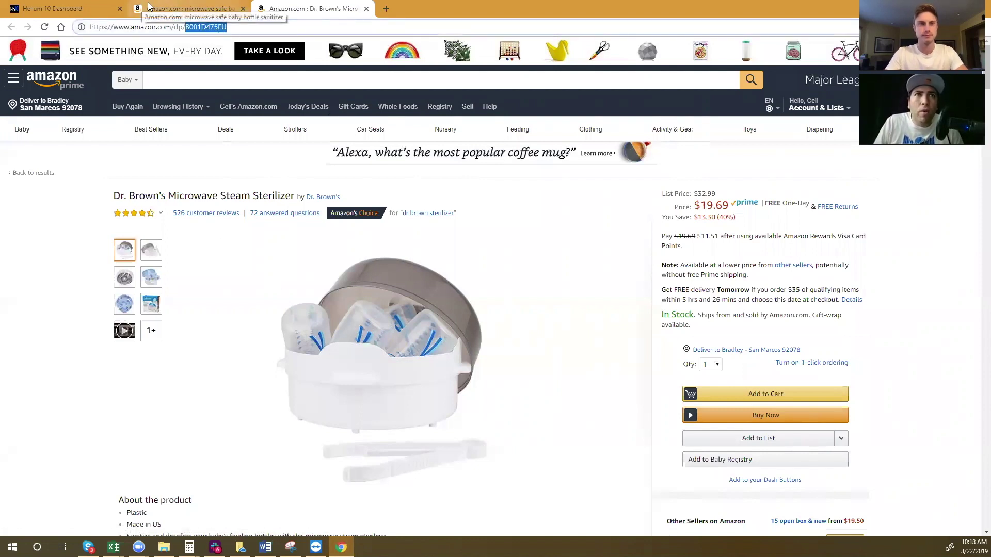
left_click(42, 9)
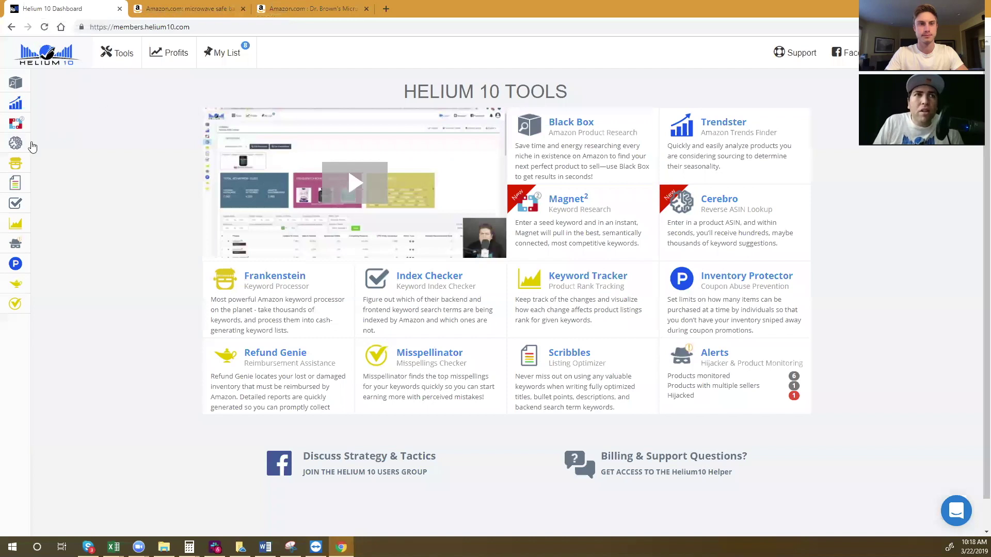
mouse_move(30, 143)
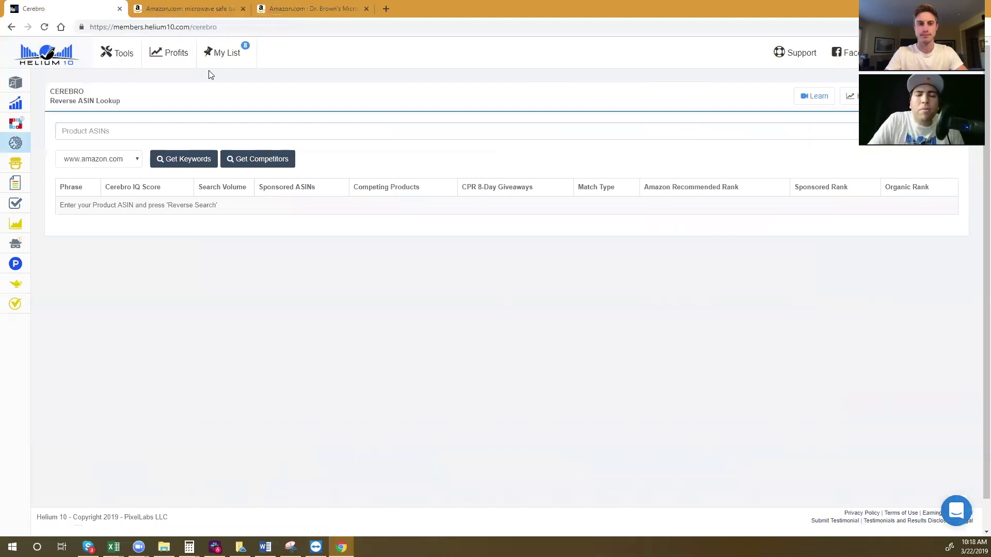
left_click(301, 133)
key("ctrl+v")
left_click(287, 147)
key("Return")
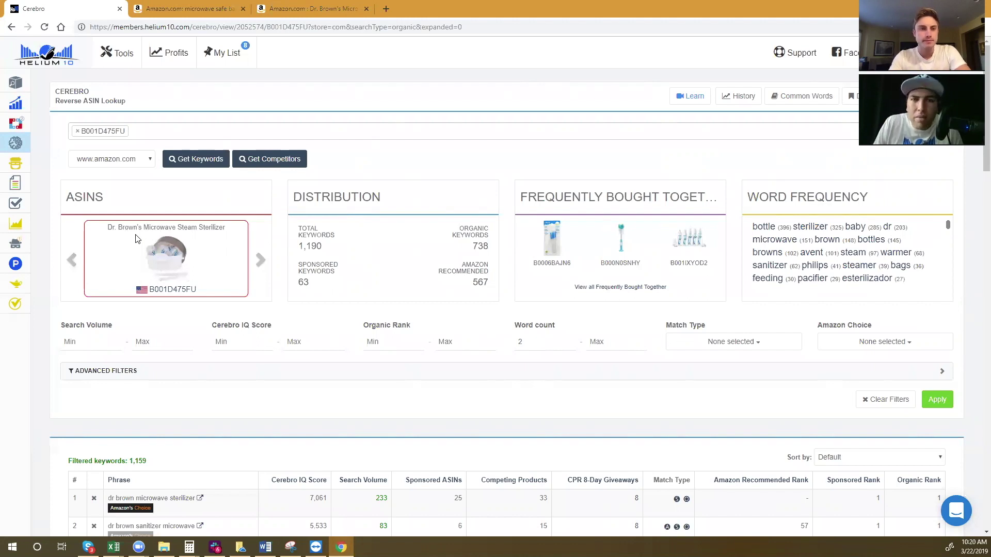
Step: Filter the Cerebro keyword results to the Organic match type
scroll(138, 242, "down", 1)
scroll(139, 242, "down", 2)
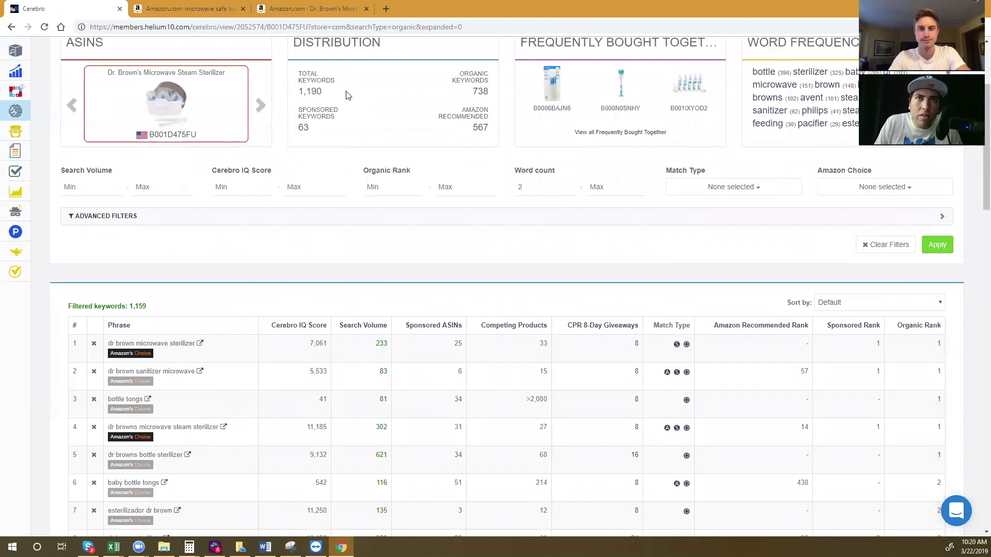
scroll(341, 77, "up", 1)
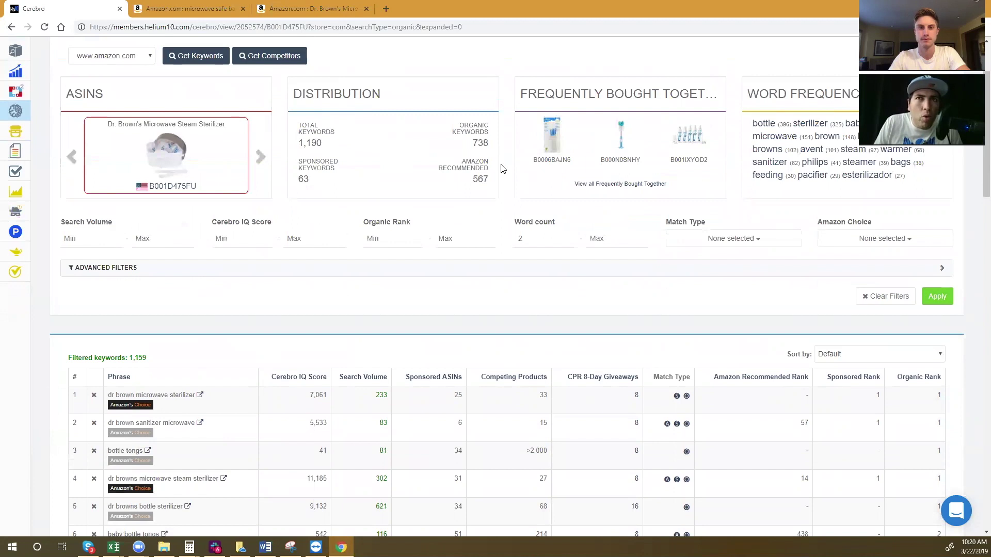
left_click(875, 246)
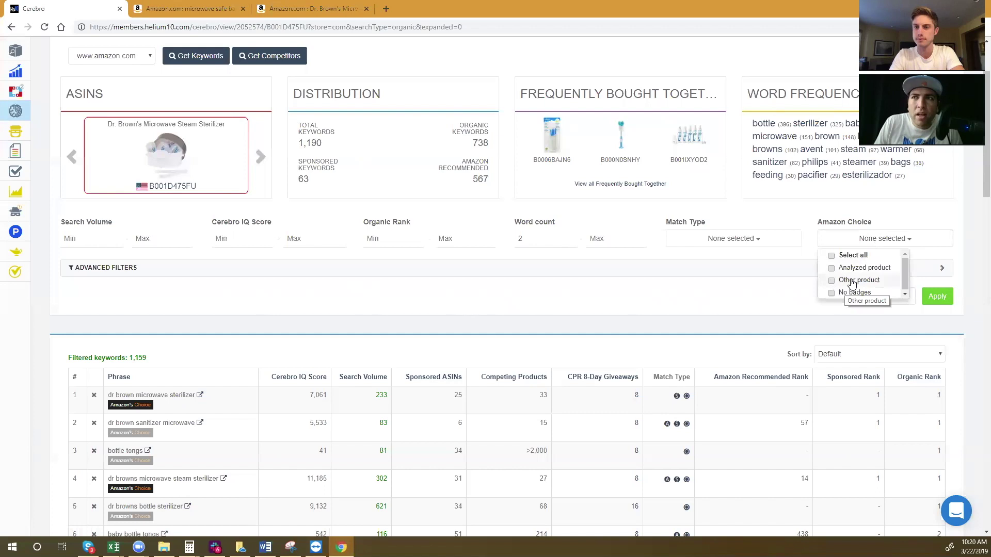
left_click(733, 240)
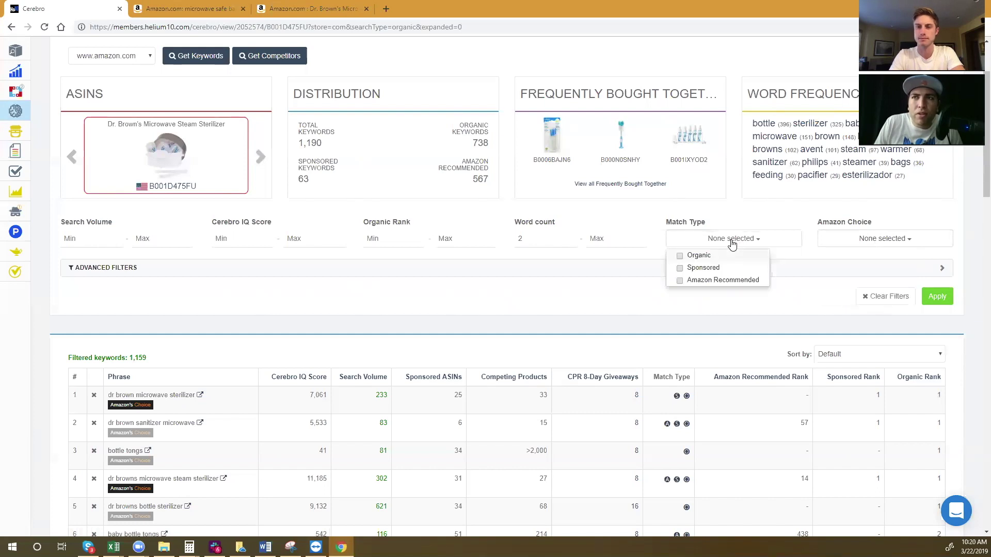
left_click(677, 256)
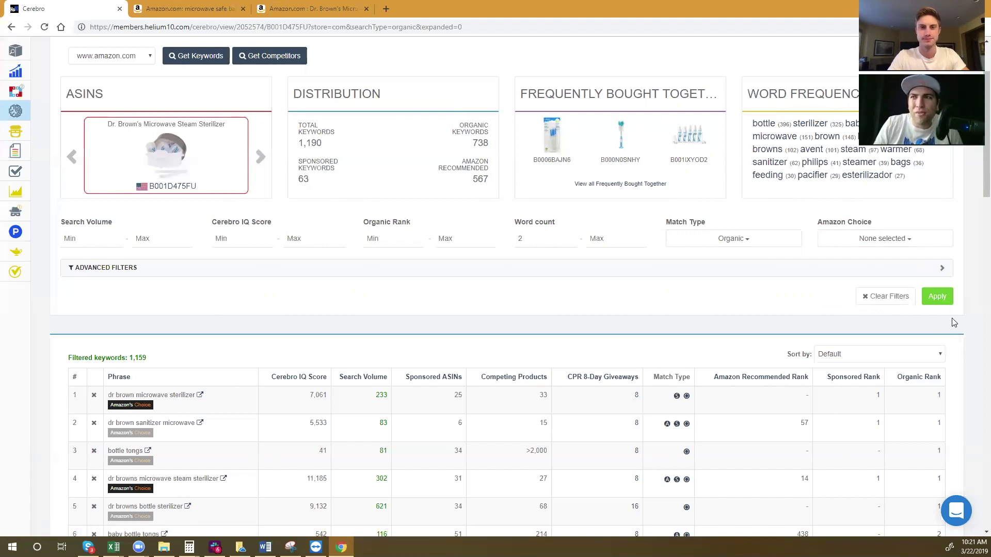
left_click(938, 301)
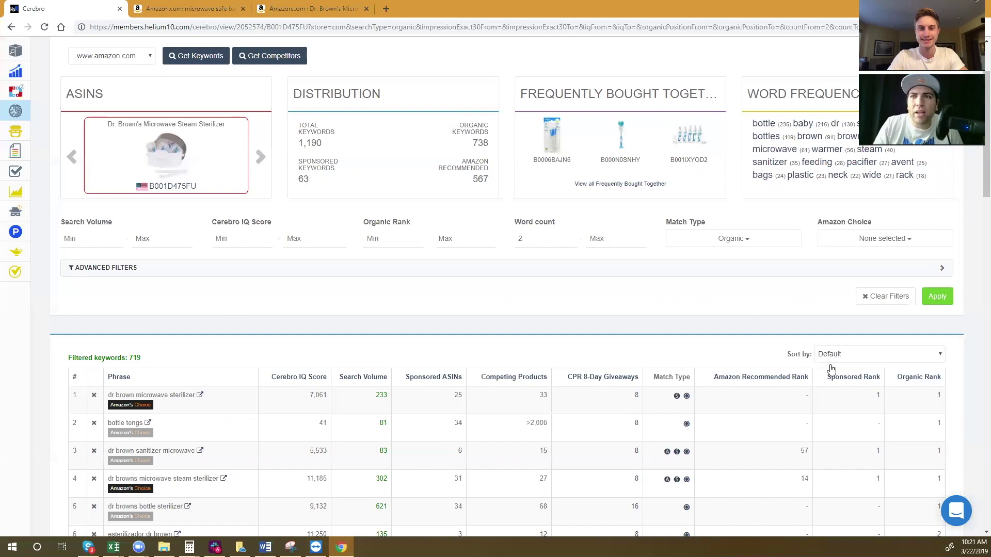
Step: Sort the keywords by organic rank from high to low and check the rank of "breast milk bags"
left_click(907, 378)
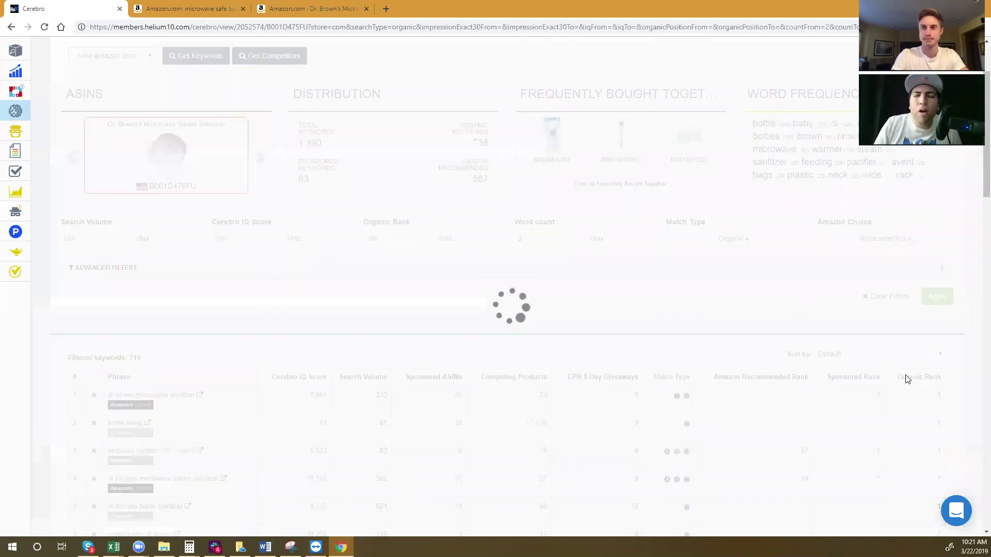
scroll(893, 377, "down", 2)
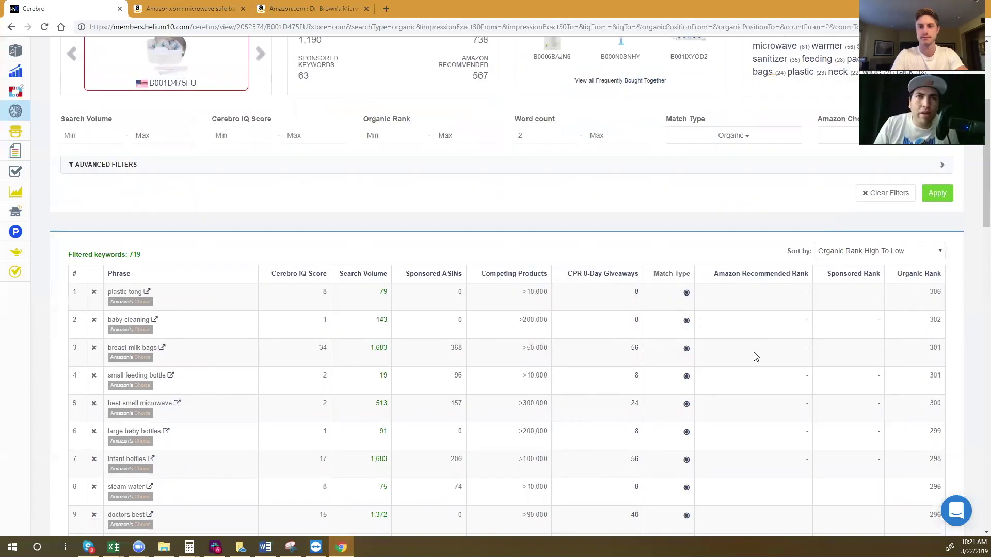
left_click_drag(108, 347, 156, 343)
scroll(159, 265, "up", 1)
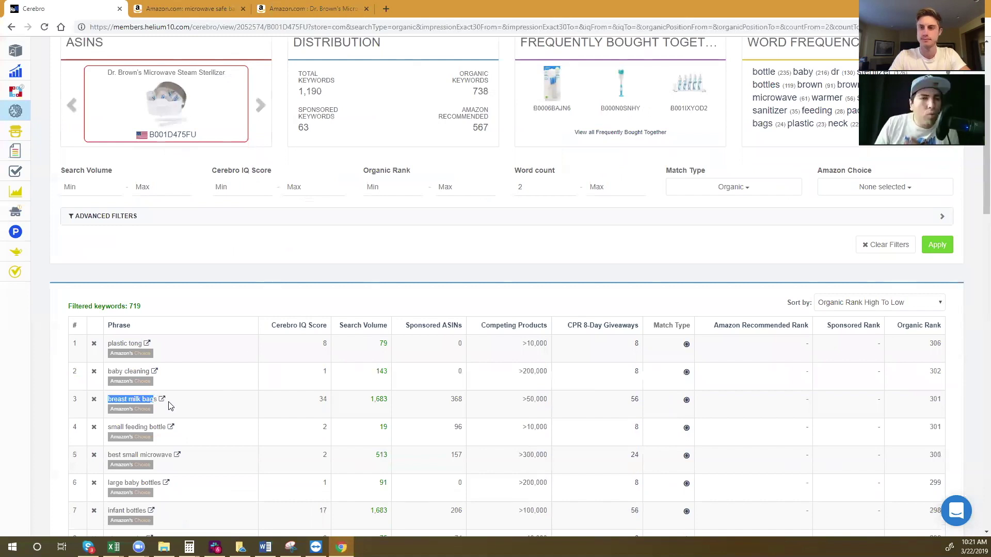
double_click(935, 399)
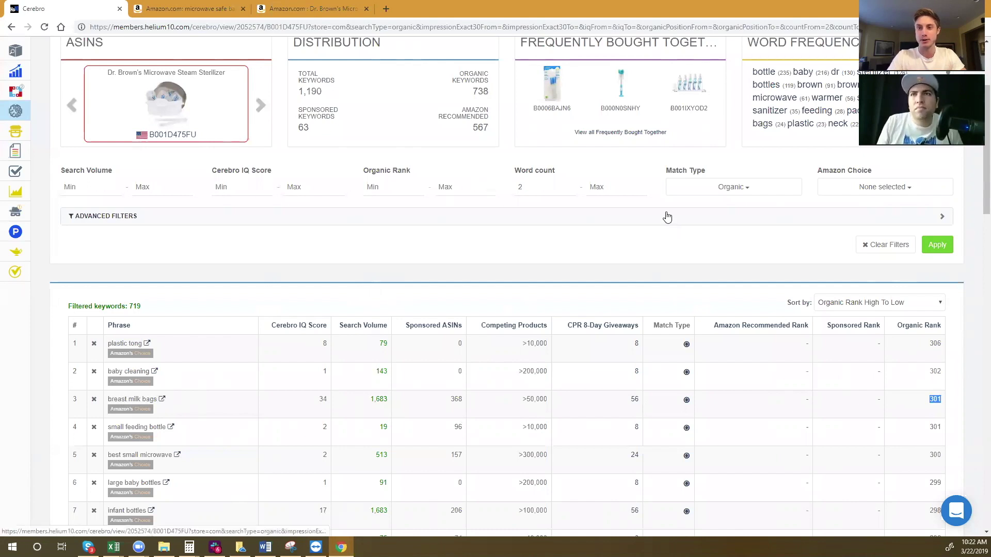
Step: Filter the keywords to an organic rank between 1 and 20
left_click(390, 188)
type("1")
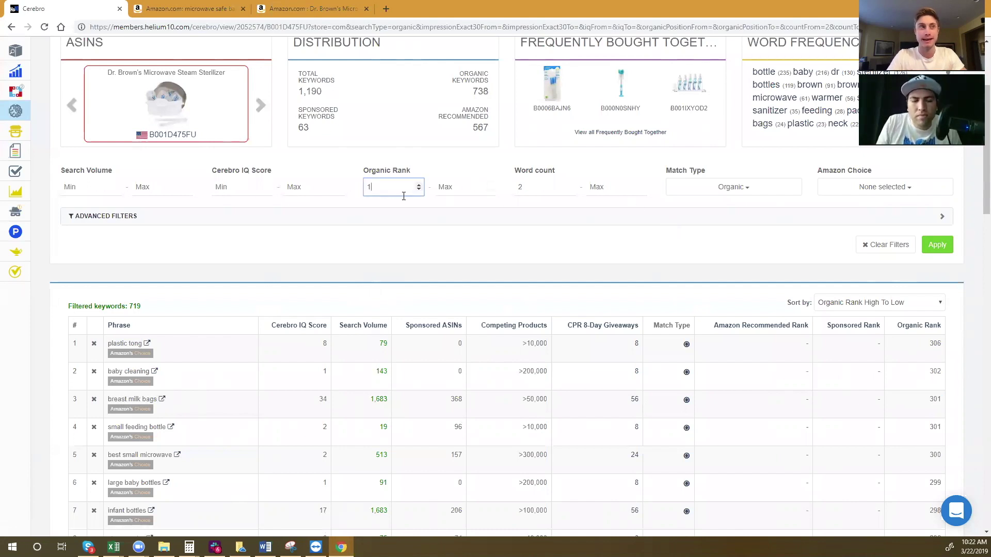
left_click(444, 187)
type("20")
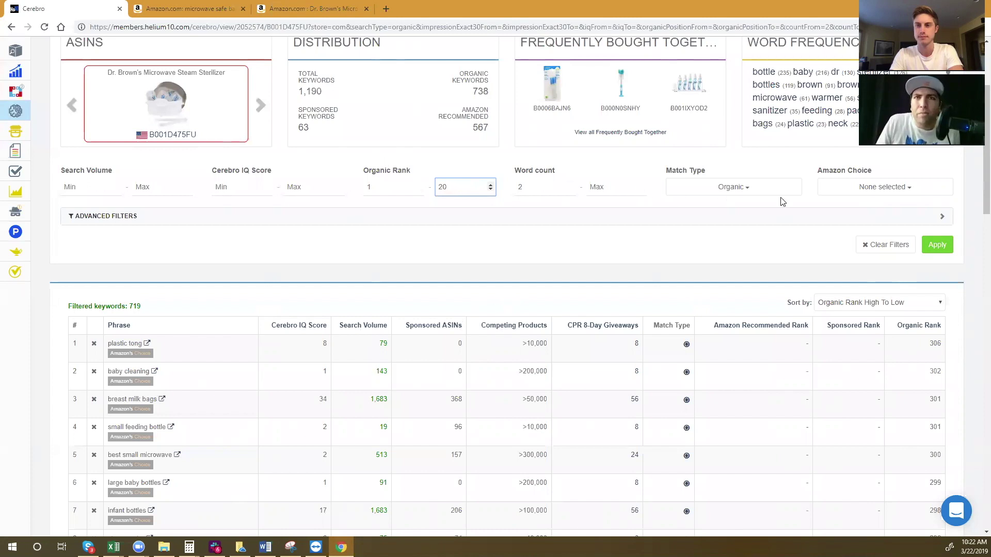
left_click(937, 245)
Step: Review the search volumes and organic ranks of the filtered keywords, including "steam bottle sterilizer"
scroll(144, 295, "down", 20)
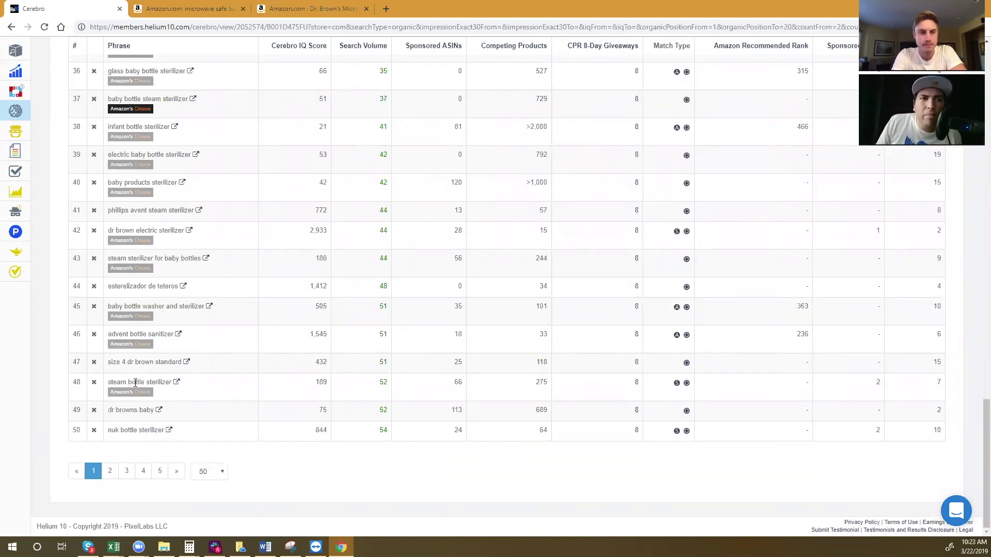
double_click(162, 382)
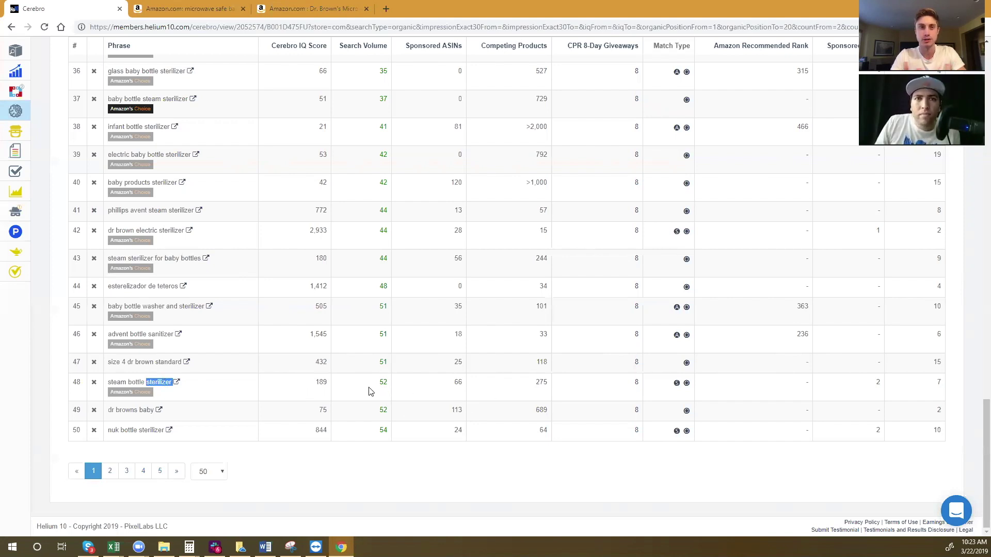
scroll(390, 381, "up", 20)
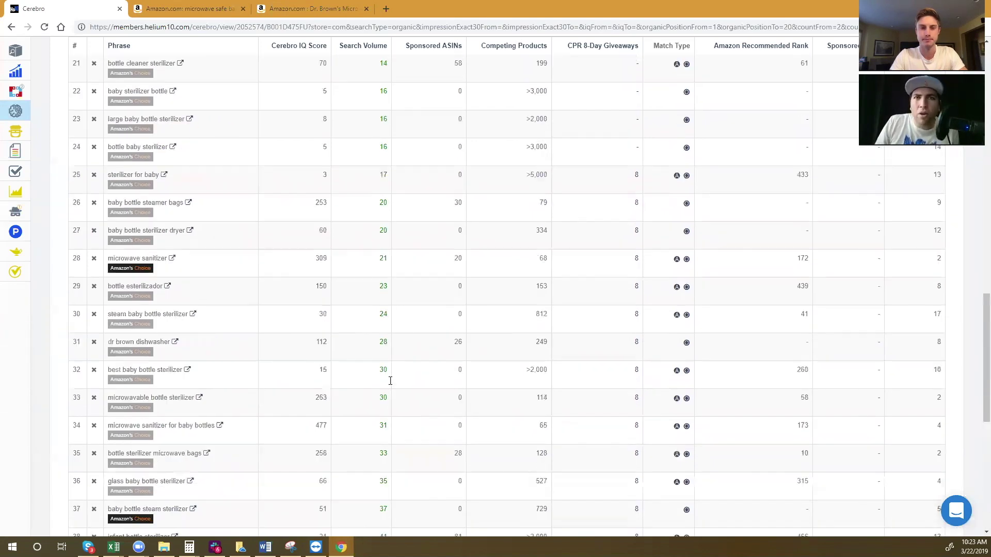
scroll(384, 384, "up", 4)
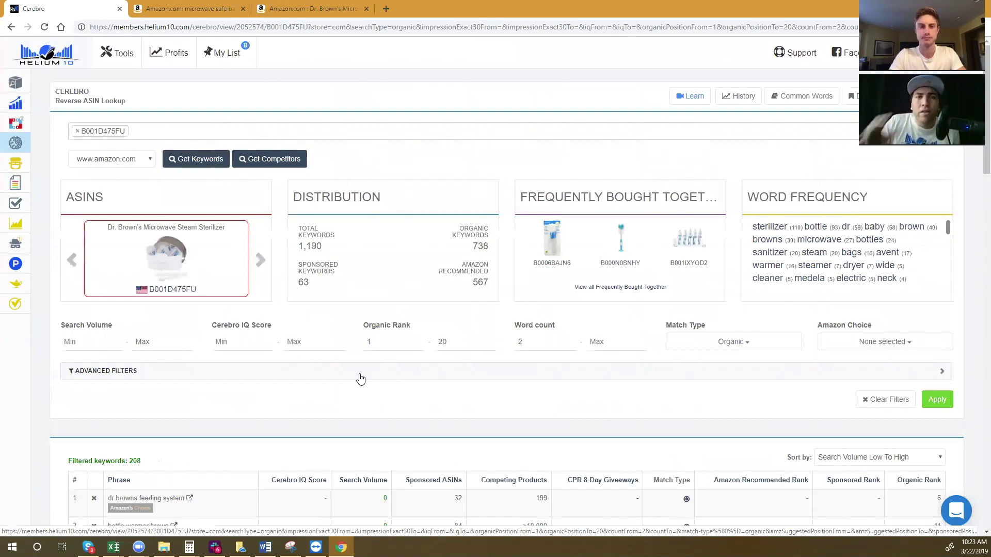
Step: Filter the keywords to a minimum search volume of 500 and reverse their search volume sort order
left_click(90, 339)
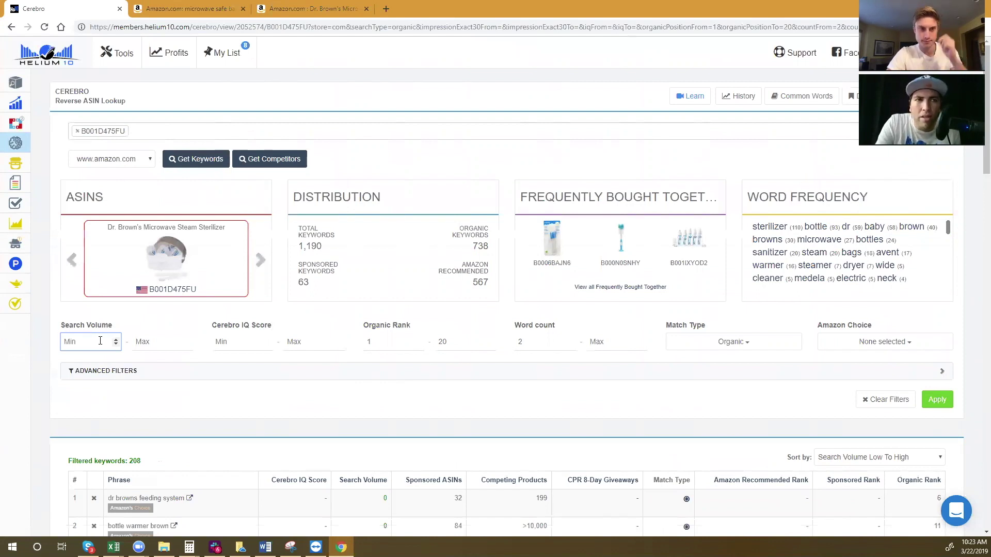
type("500")
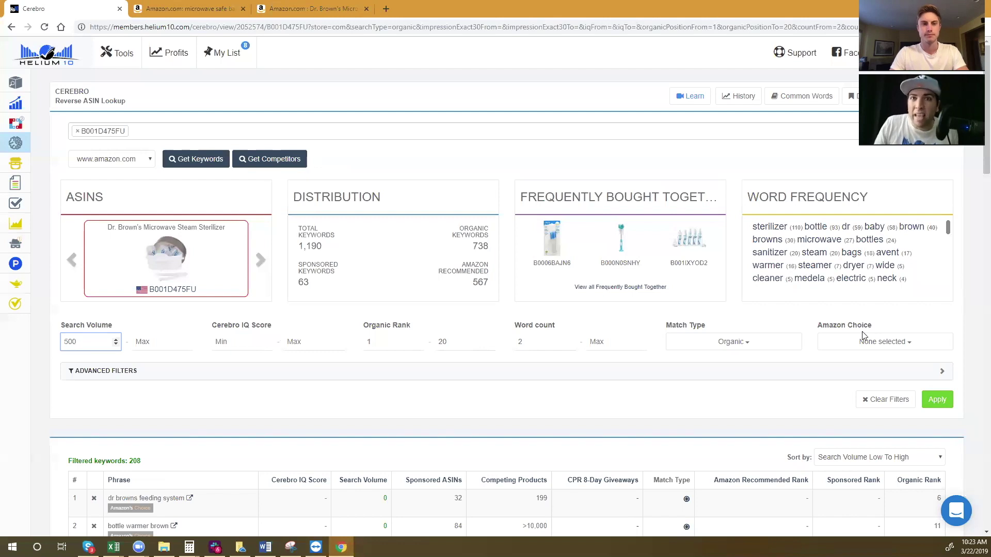
left_click(933, 398)
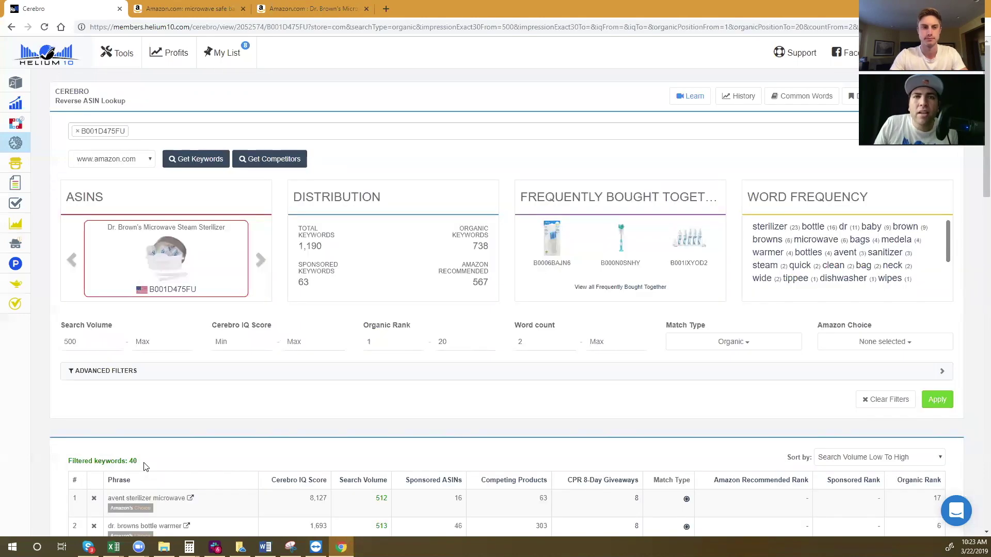
scroll(256, 453, "down", 1)
left_click(351, 428)
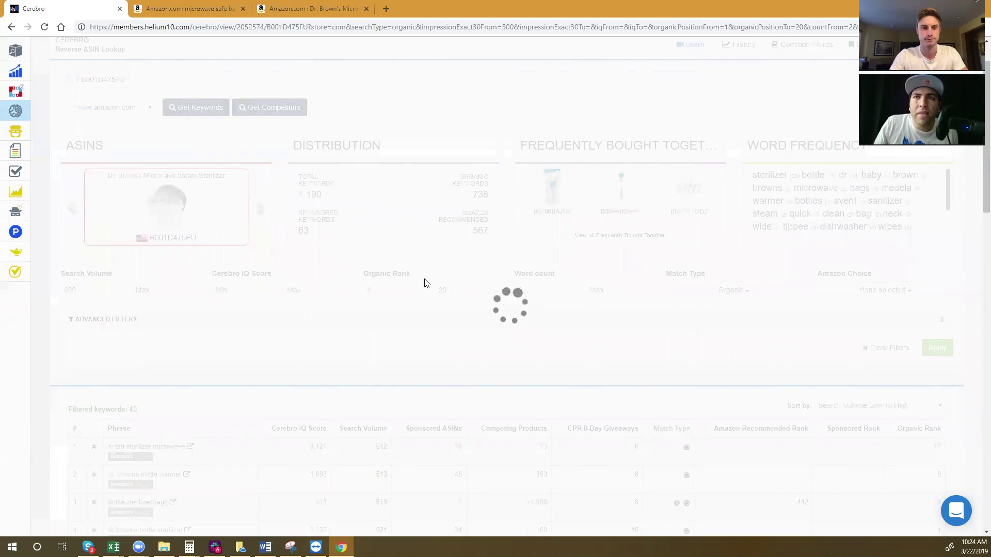
Step: Review the top filtered keywords by search volume and open the Amazon search for "bottle sterilizer"
scroll(347, 164, "down", 3)
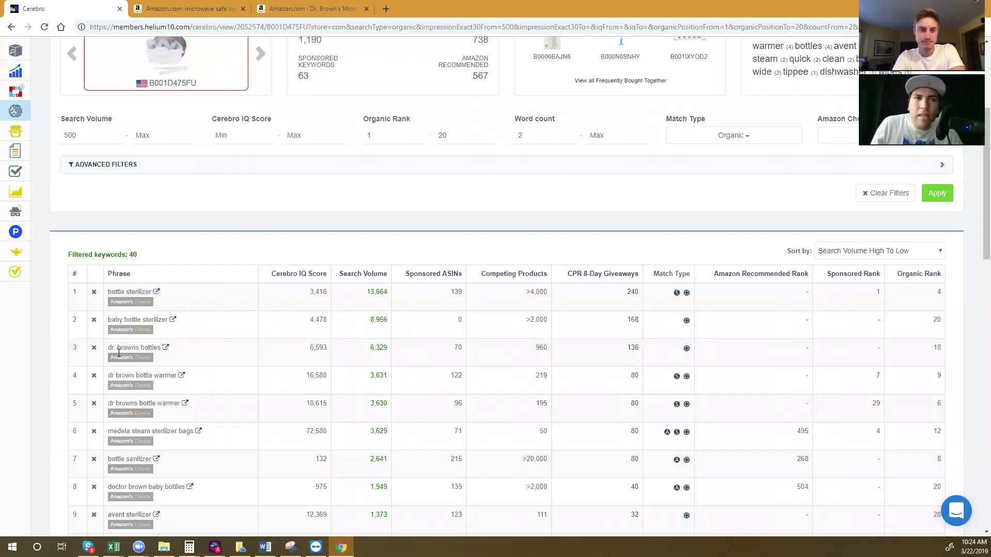
scroll(135, 370, "up", 1)
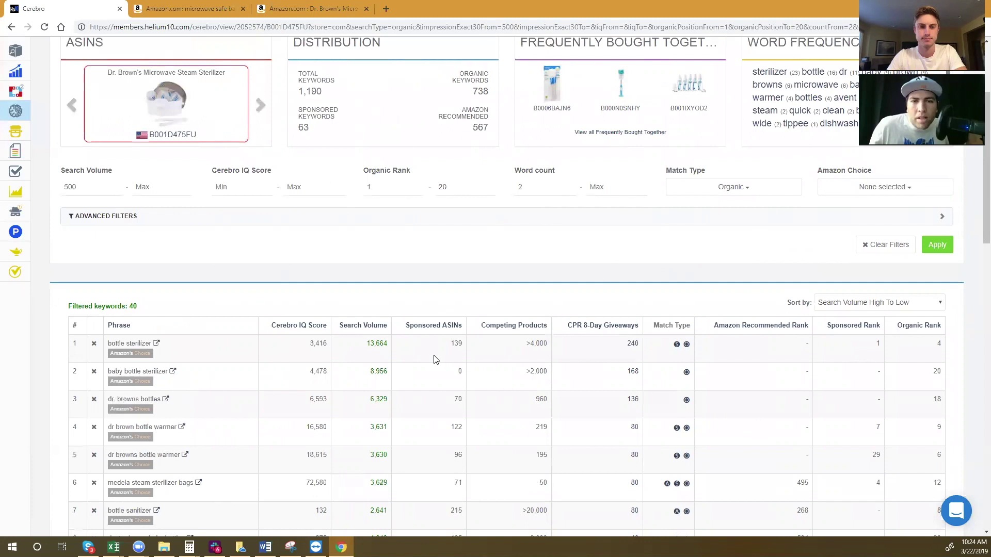
scroll(326, 229, "down", 2)
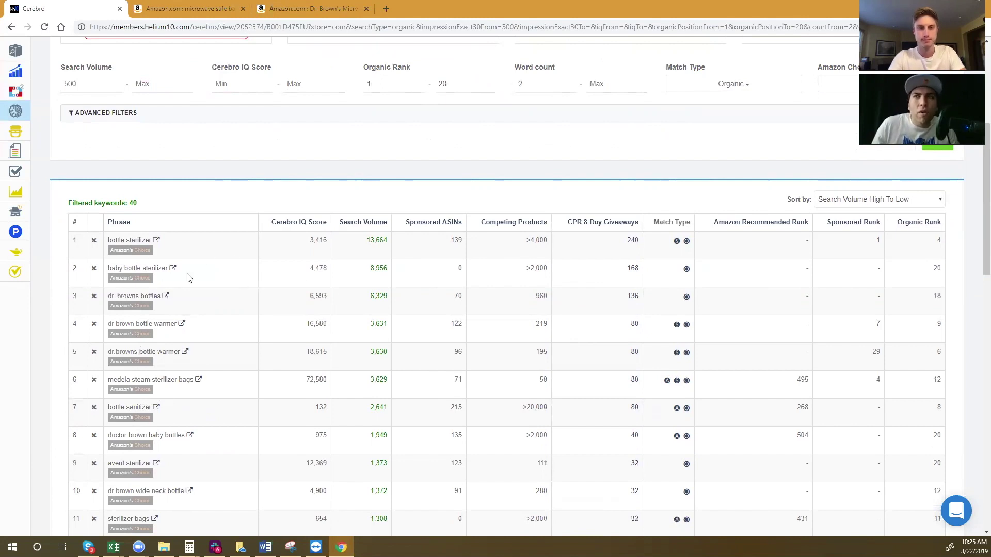
left_click(157, 241)
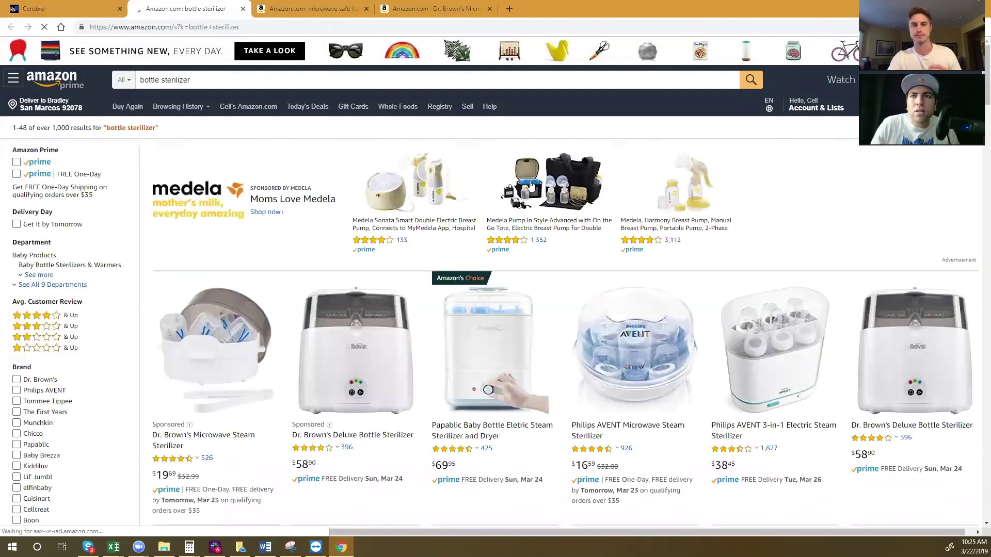
Step: Look over the first rows of Amazon results for "bottle sterilizer" and their sales rank details
scroll(531, 185, "down", 6)
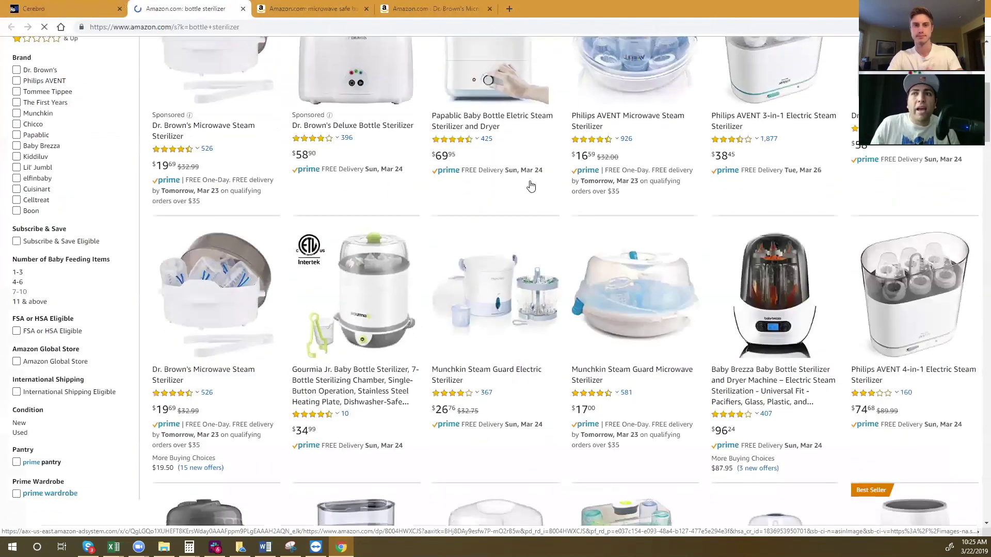
scroll(532, 181, "up", 2)
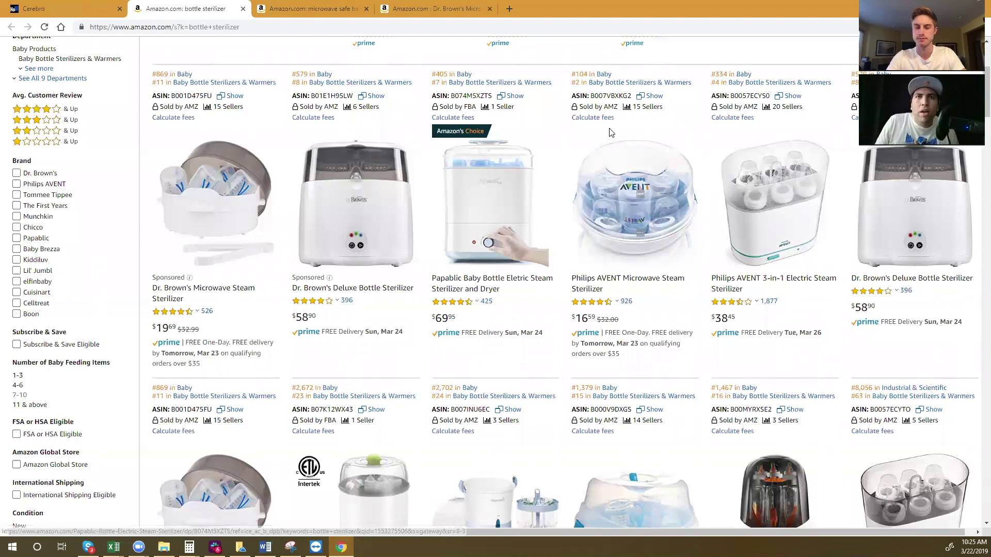
scroll(525, 185, "up", 3)
Step: Close the Xray results for the microwave safe baby bottle sanitizer search and search Amazon for "baby stuff"
left_click(295, 10)
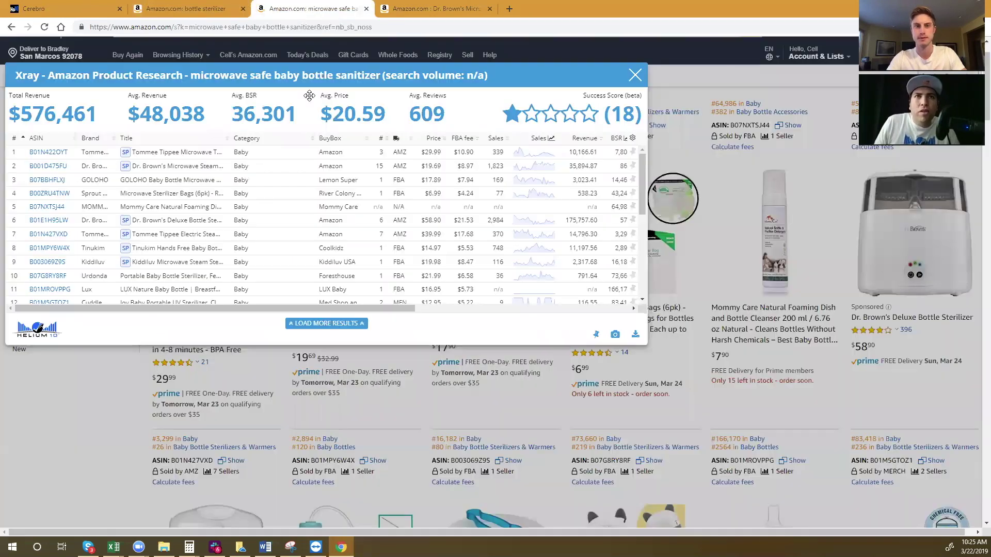
left_click(634, 76)
scroll(206, 155, "up", 2)
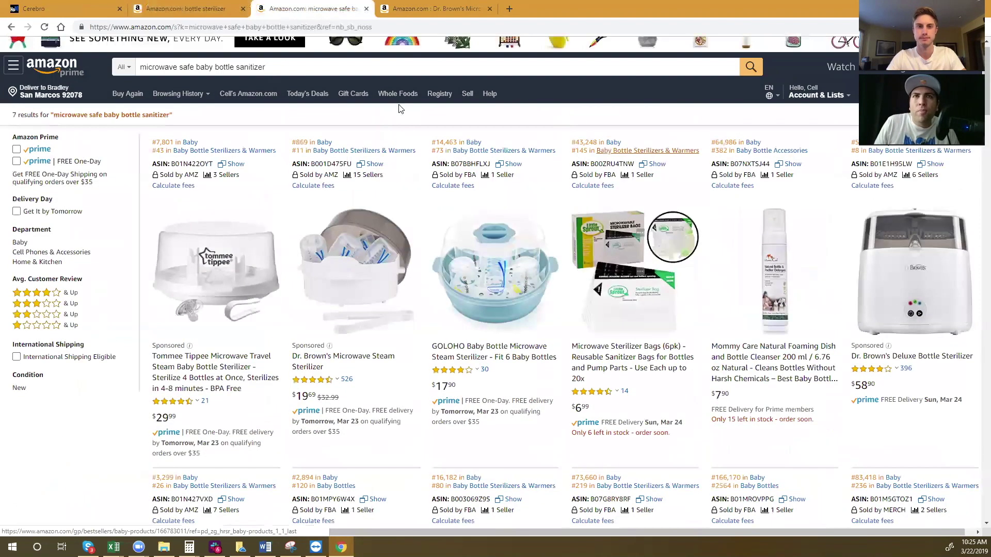
type("baby ")
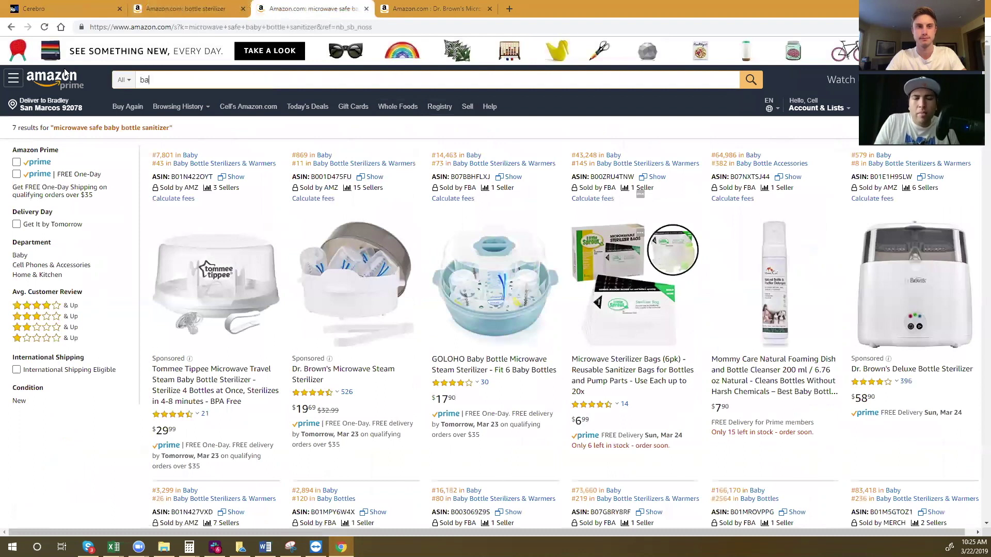
type("stuff")
key("Return")
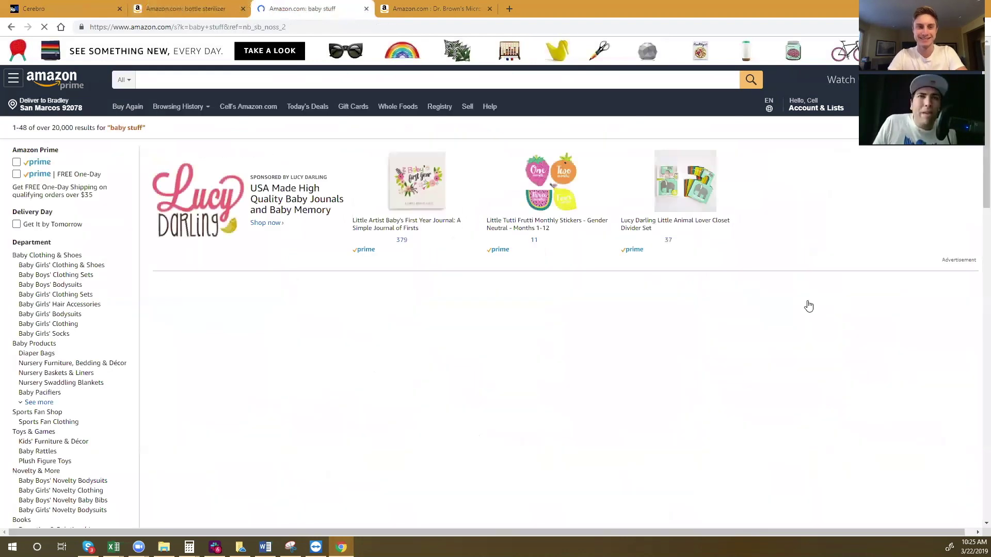
Step: Browse the "baby stuff" results for product ideas, checking the products' categories, sellers, prices and review counts
scroll(808, 309, "down", 3)
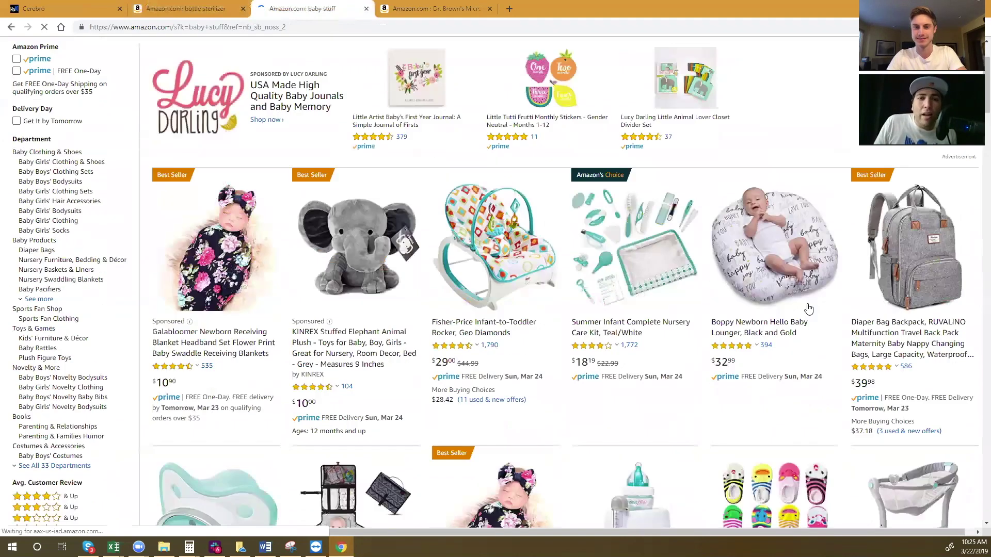
scroll(808, 309, "up", 1)
scroll(808, 308, "up", 1)
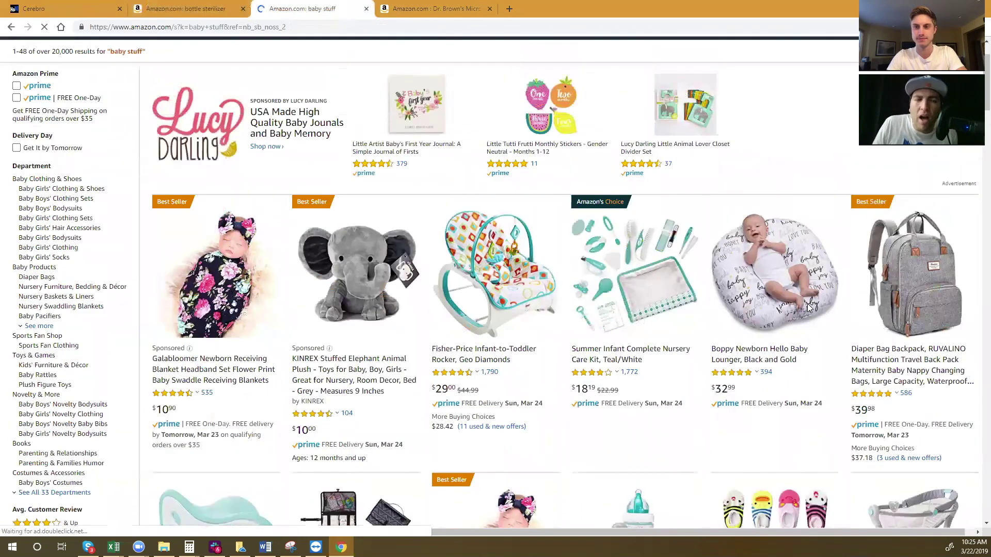
scroll(808, 308, "up", 1)
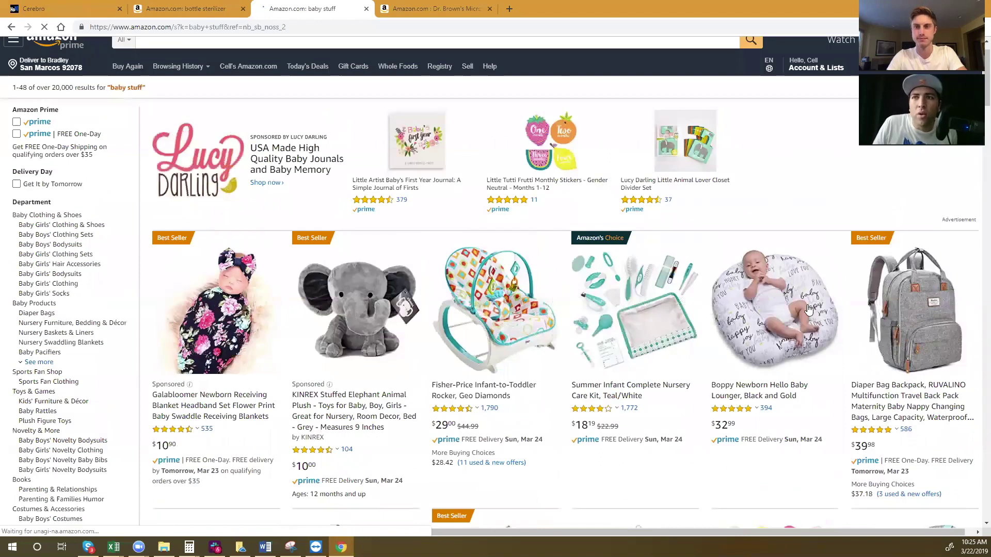
scroll(635, 288, "down", 5)
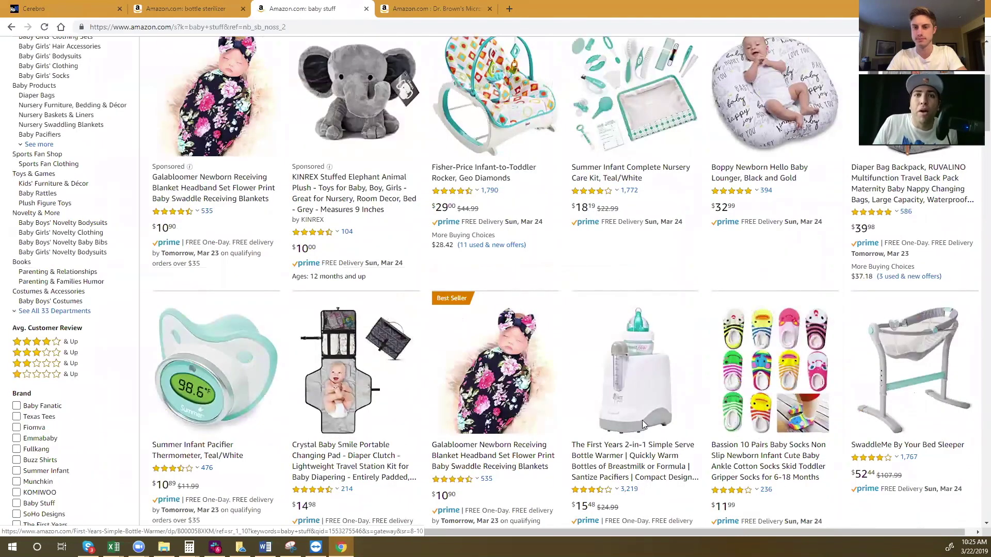
scroll(652, 395, "down", 3)
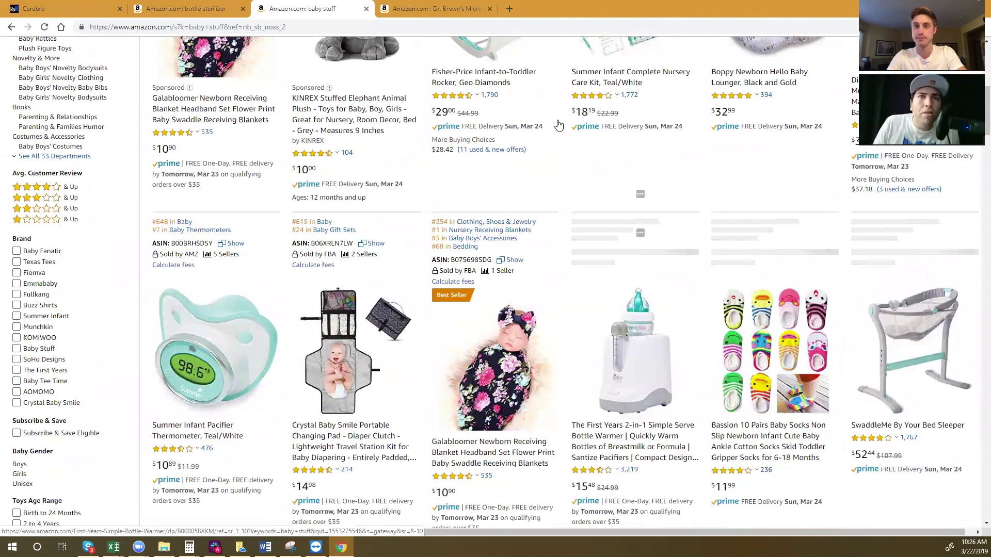
scroll(546, 227, "down", 2)
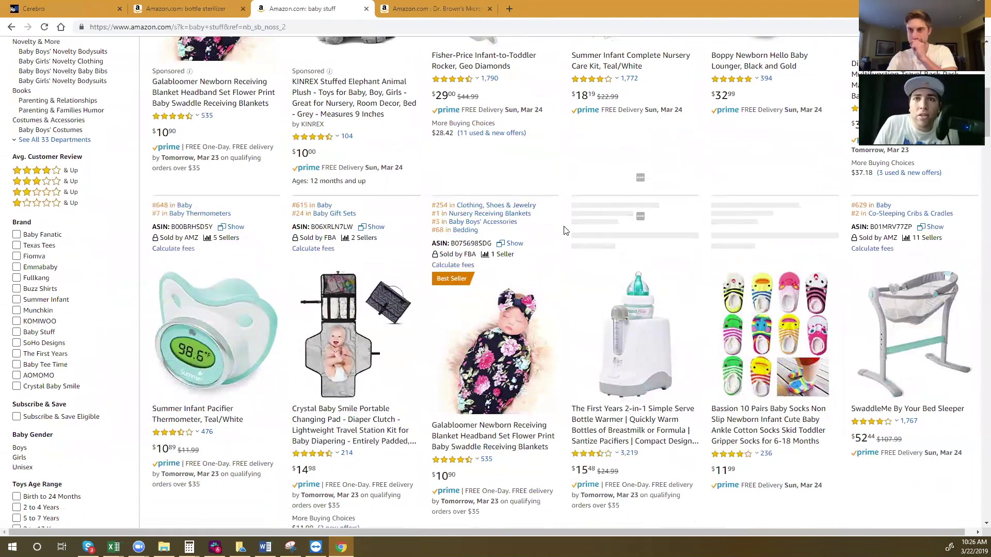
scroll(565, 230, "down", 2)
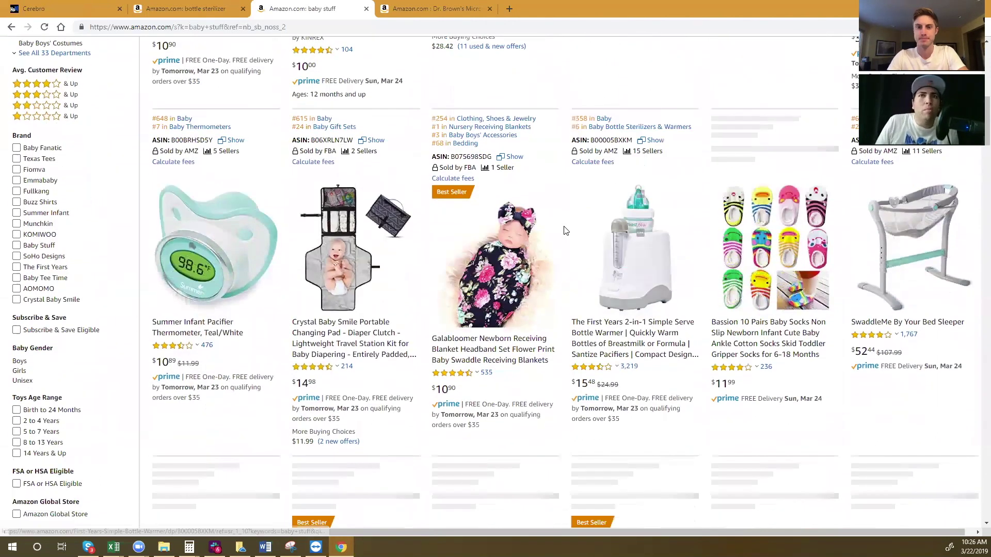
scroll(565, 230, "down", 1)
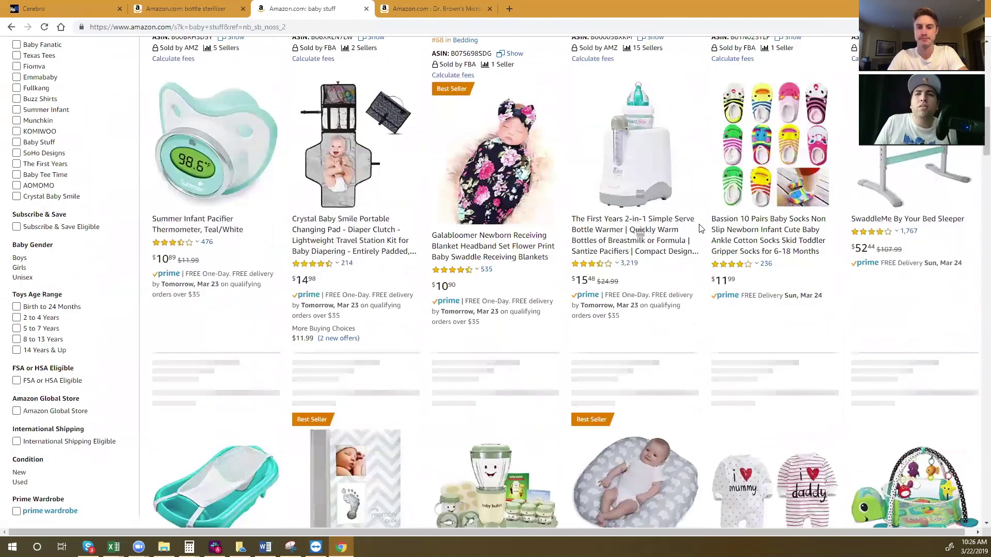
scroll(441, 194, "down", 1)
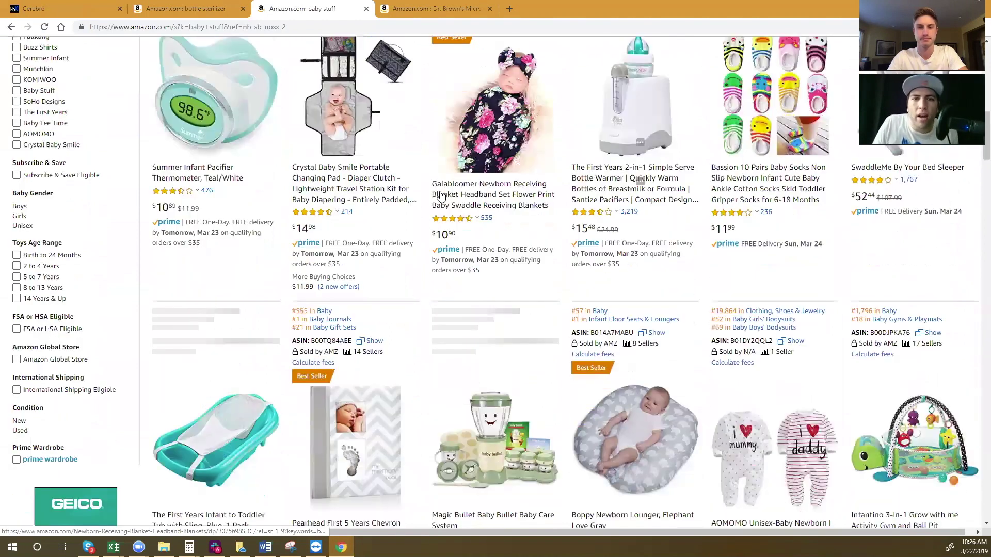
scroll(441, 195, "down", 1)
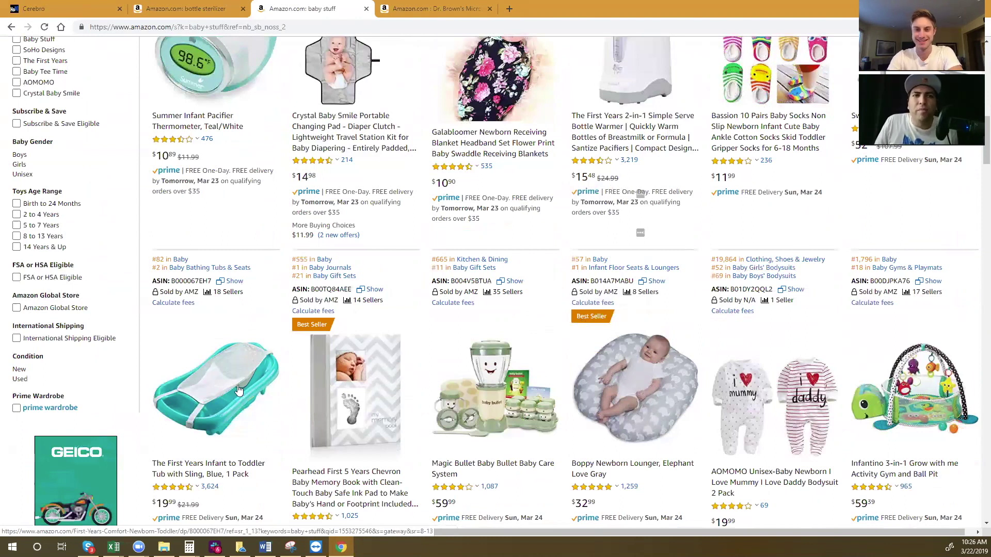
scroll(238, 390, "down", 2)
scroll(239, 389, "down", 2)
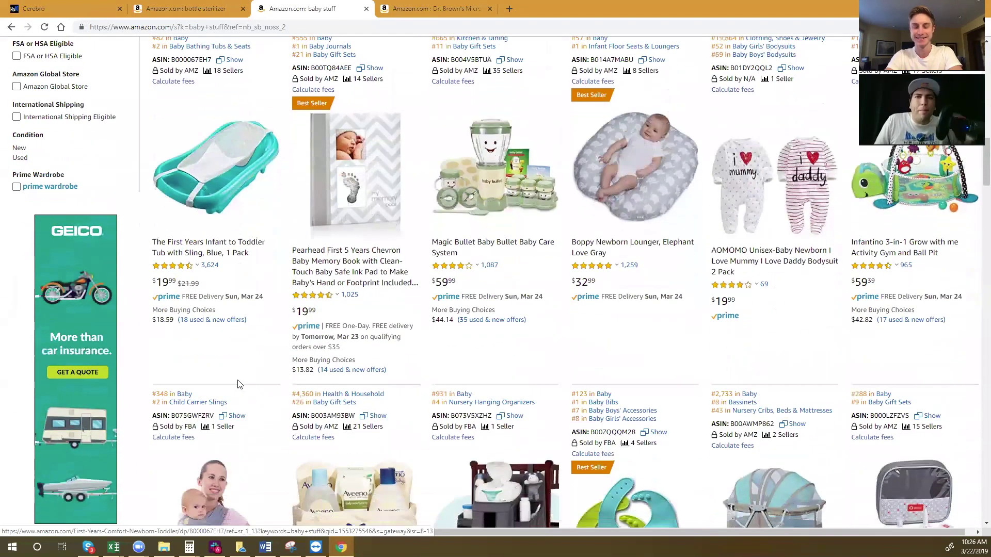
scroll(239, 387, "down", 2)
scroll(238, 385, "down", 2)
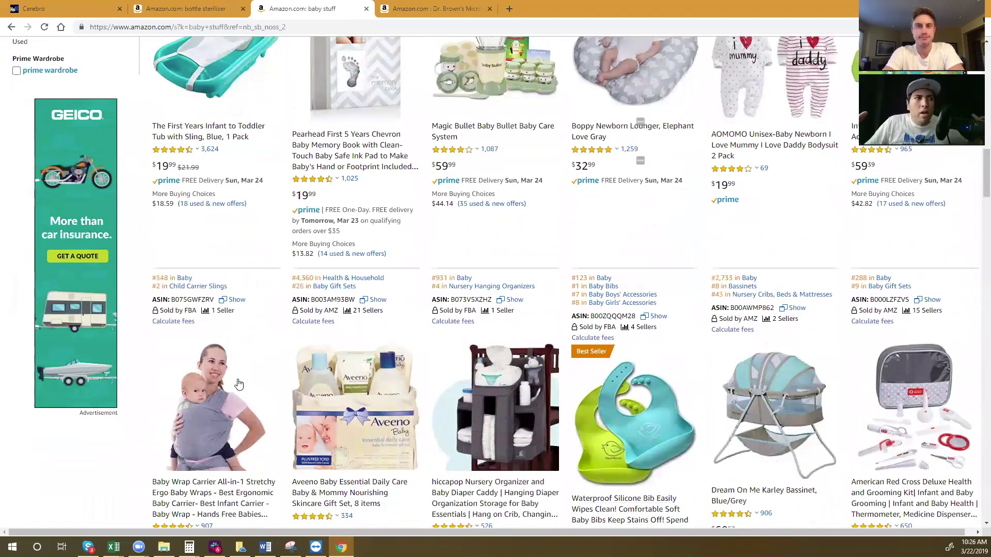
scroll(239, 384, "down", 2)
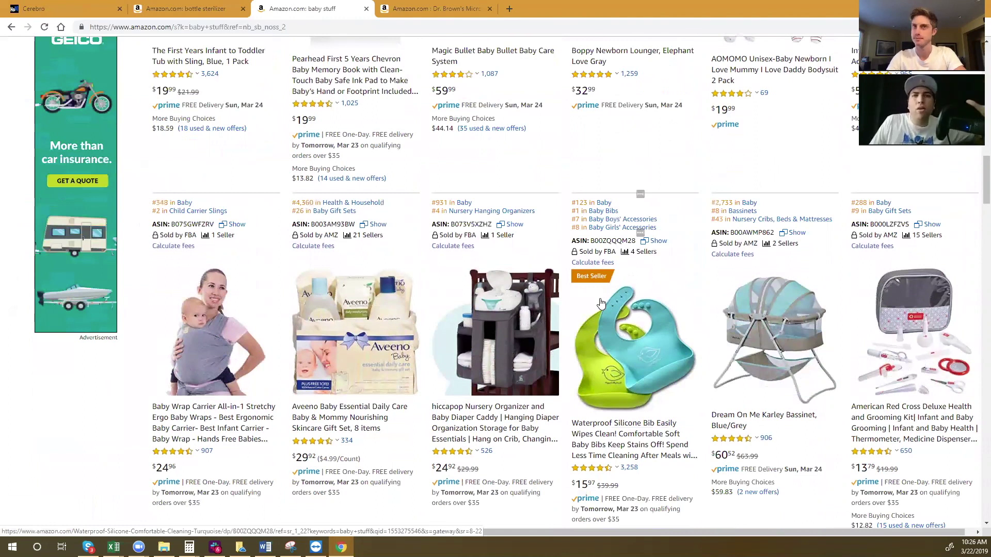
Step: Return to the "bottle sterilizer" results and compare the sterilizers' prices, review counts, sellers and sales ranks
left_click(205, 16)
scroll(473, 195, "down", 2)
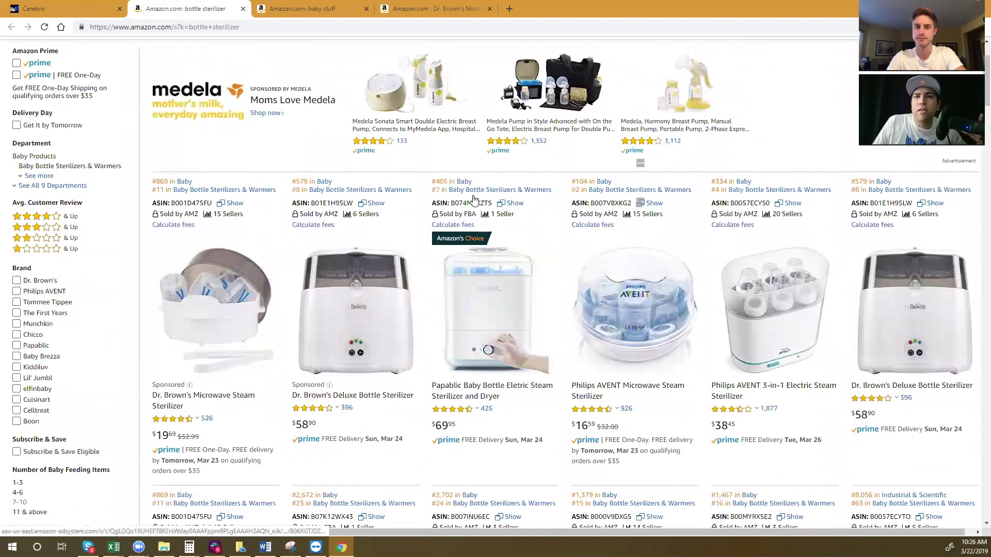
scroll(472, 195, "down", 3)
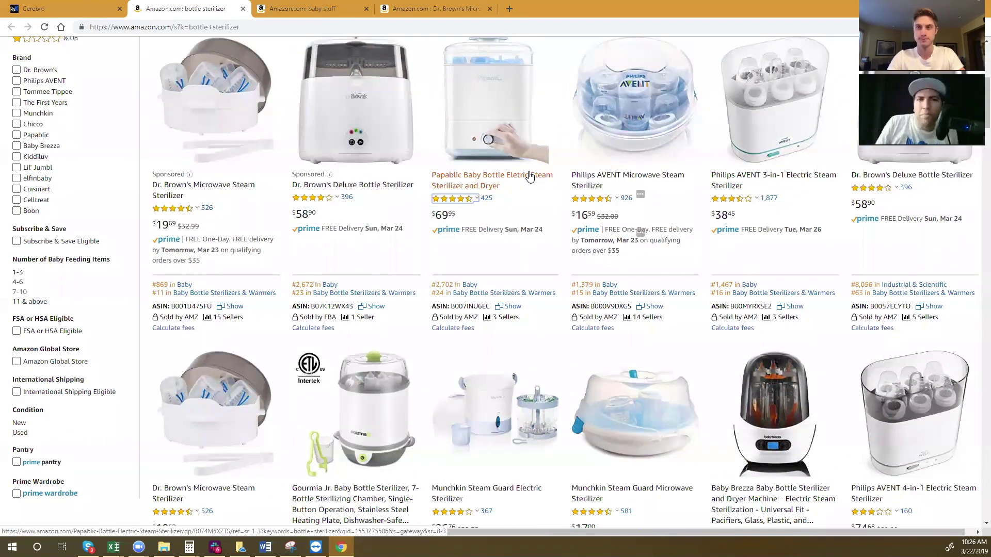
scroll(529, 177, "down", 2)
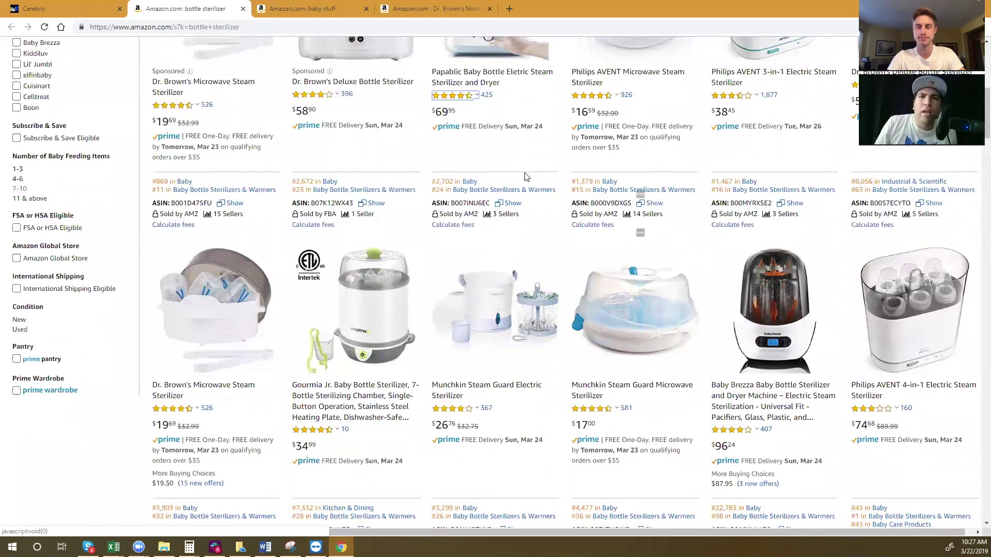
scroll(506, 192, "down", 5)
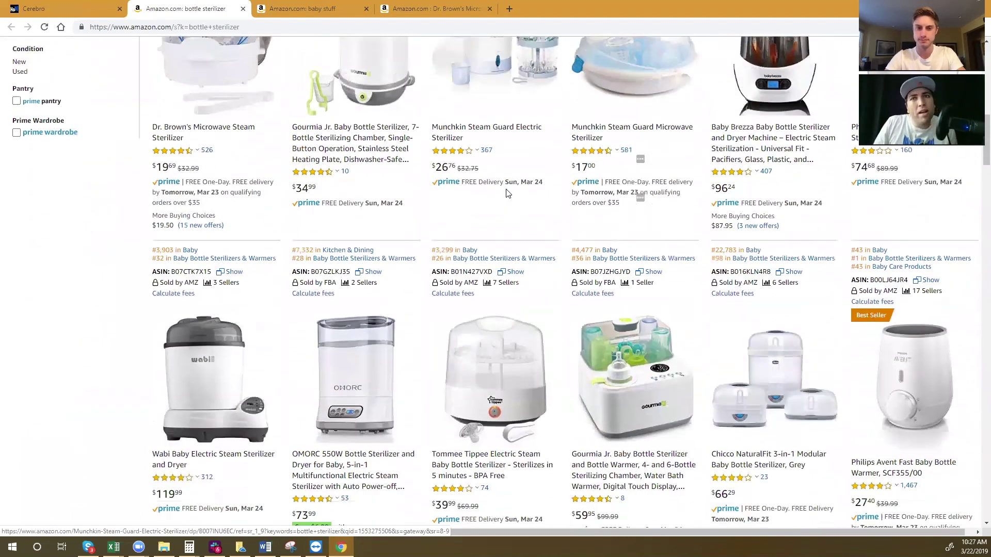
scroll(508, 193, "down", 2)
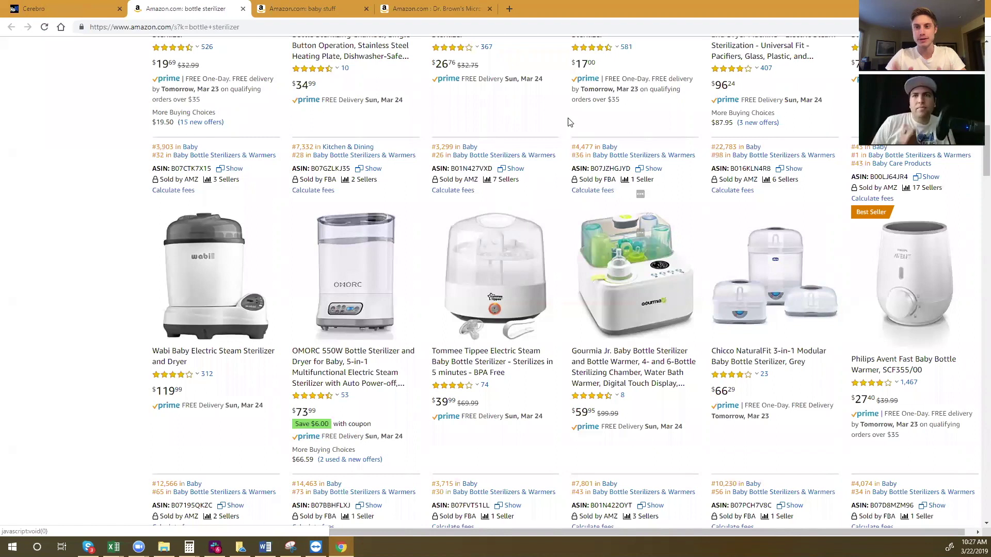
scroll(570, 130, "down", 2)
scroll(570, 130, "down", 3)
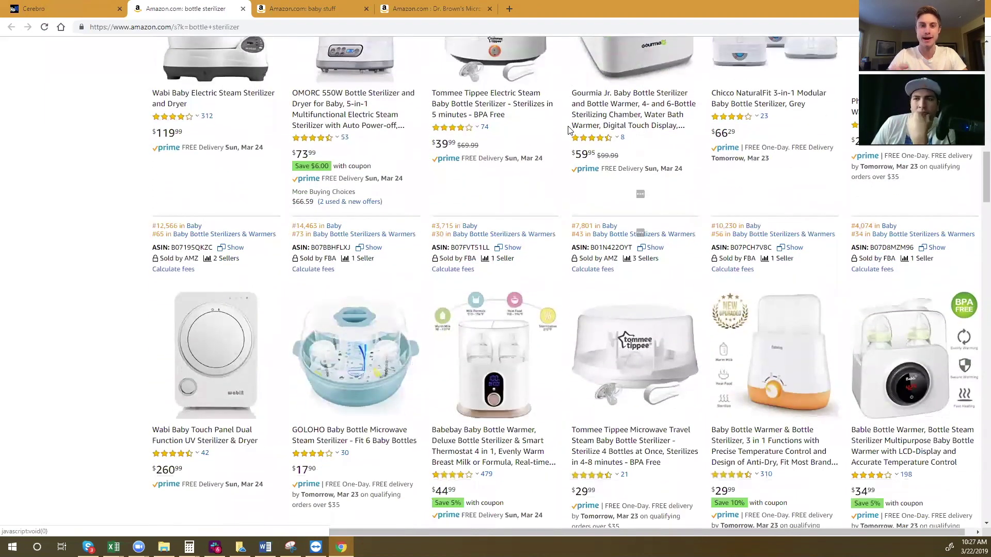
scroll(570, 130, "down", 1)
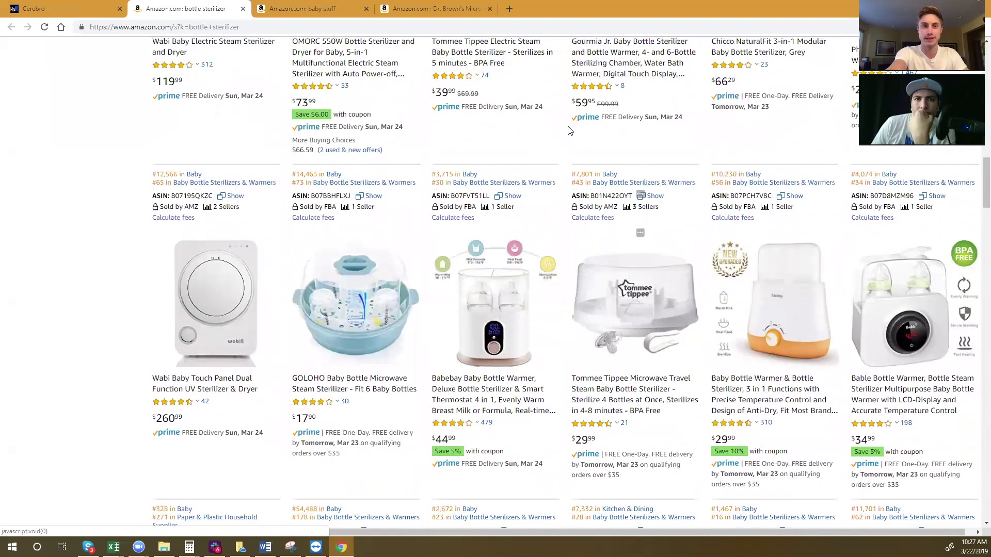
scroll(570, 130, "up", 1)
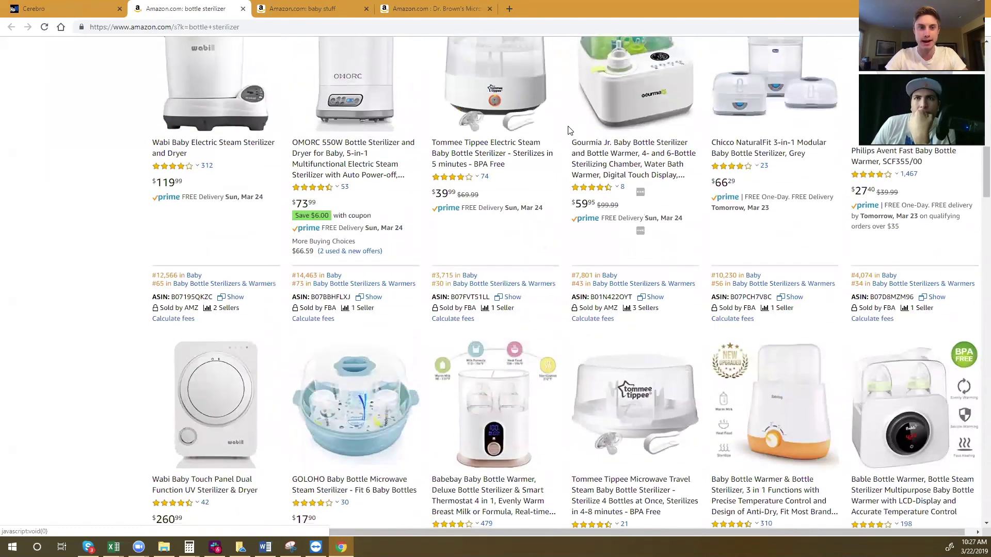
Step: Copy the ASIN of the OMORC 550W Bottle Sterilizer and Dryer from the "bottle sterilizer" results
scroll(569, 130, "up", 2)
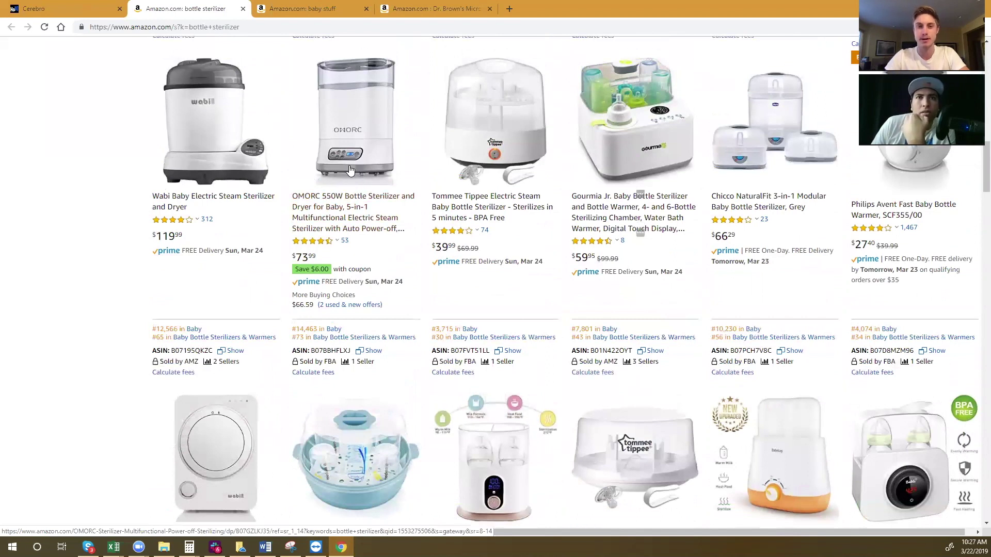
scroll(347, 170, "up", 1)
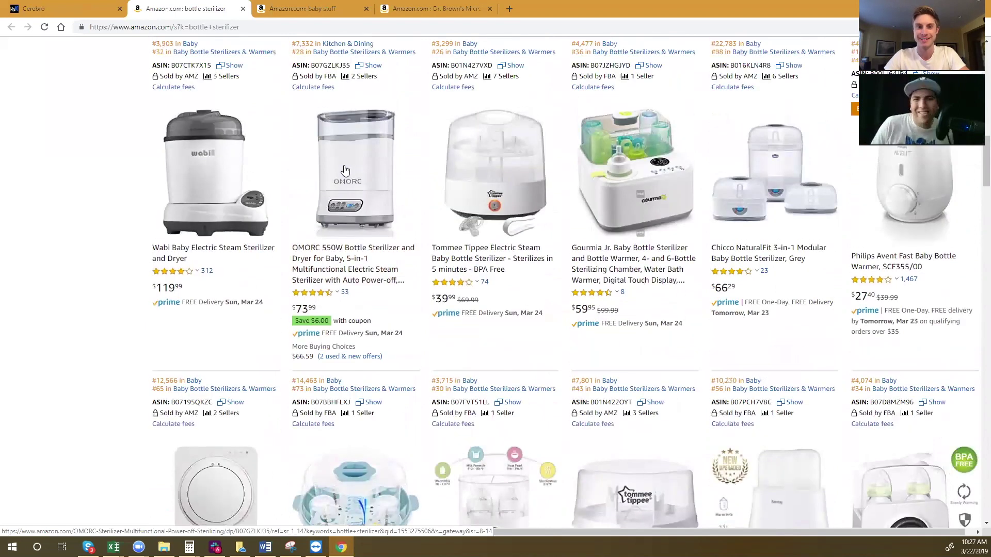
scroll(345, 170, "up", 1)
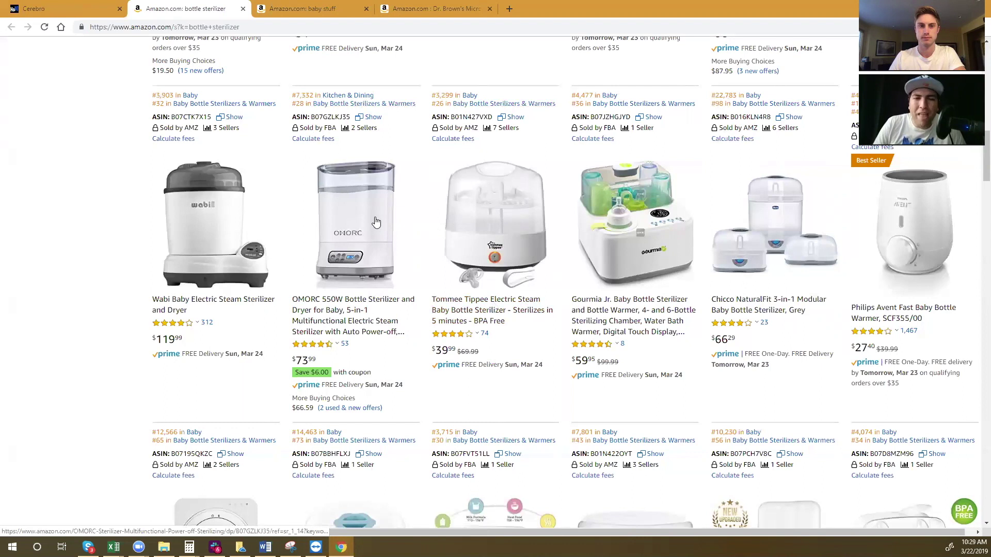
double_click(345, 117)
key("ctrl+c")
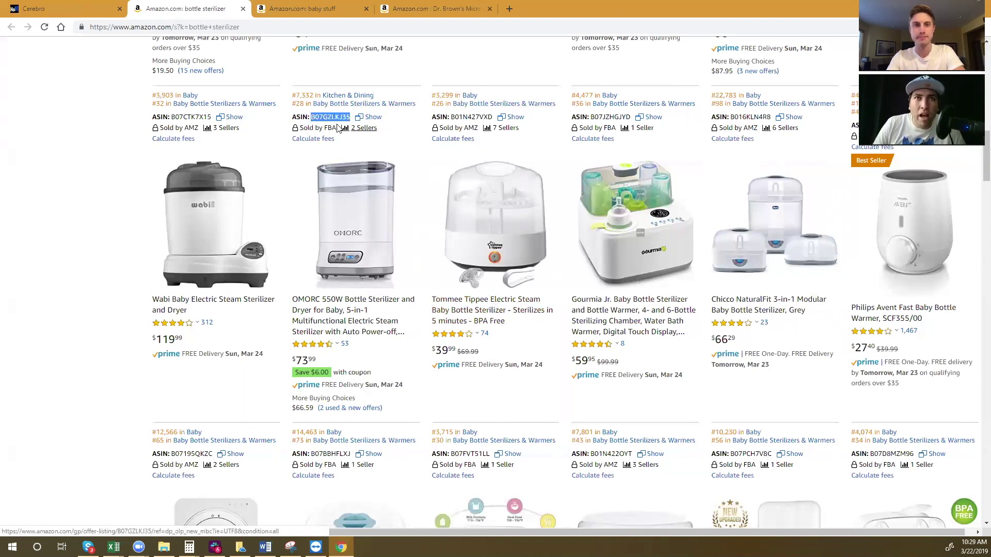
Step: Run a Cerebro keyword lookup on amazon.com for the copied OMORC sterilizer ASIN B07GZLKJ35
left_click(91, 26)
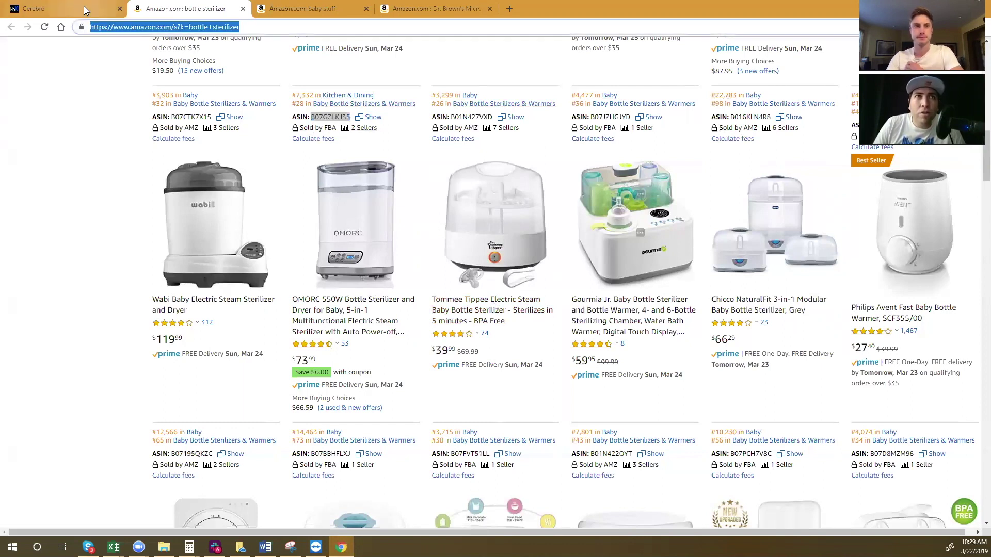
left_click(72, 8)
mouse_move(16, 104)
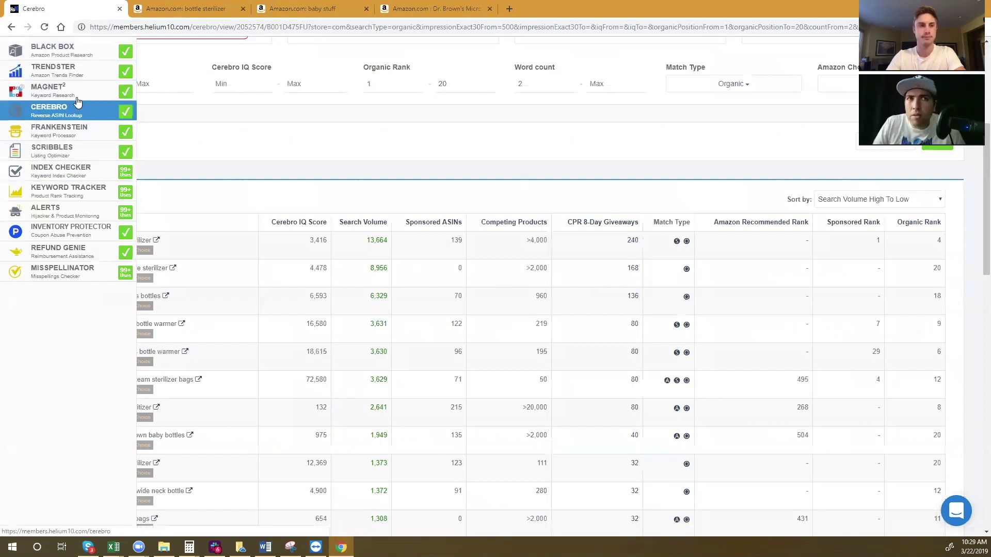
scroll(265, 137, "up", 5)
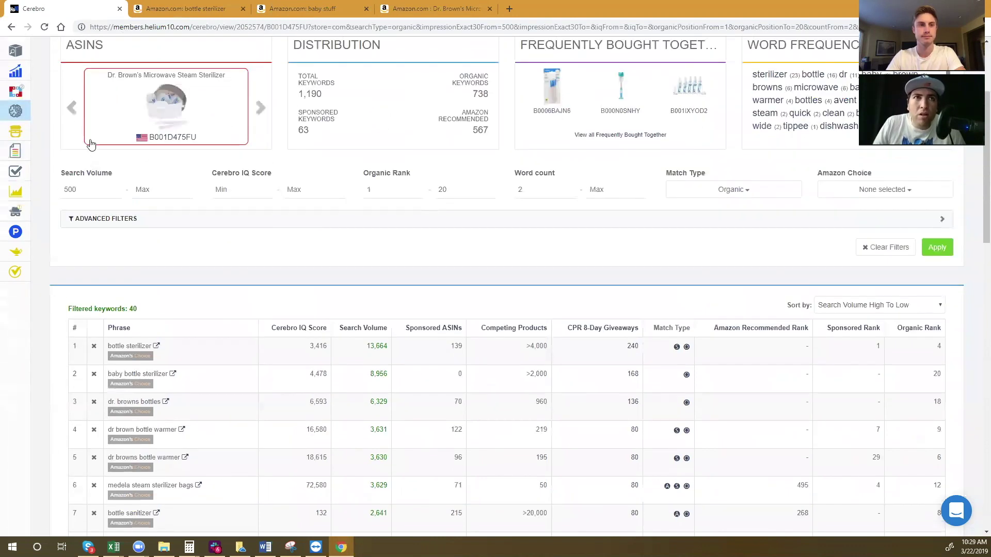
left_click(77, 131)
key("ctrl+v")
left_click(195, 160)
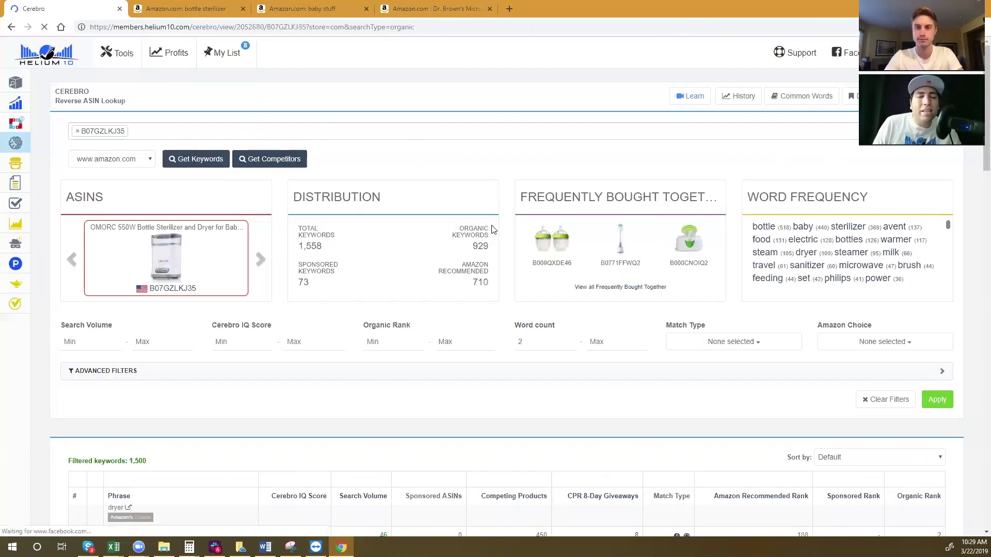
Step: Filter the OMORC sterilizer's keywords to the Organic match type with a minimum search volume of 300
scroll(514, 312, "down", 3)
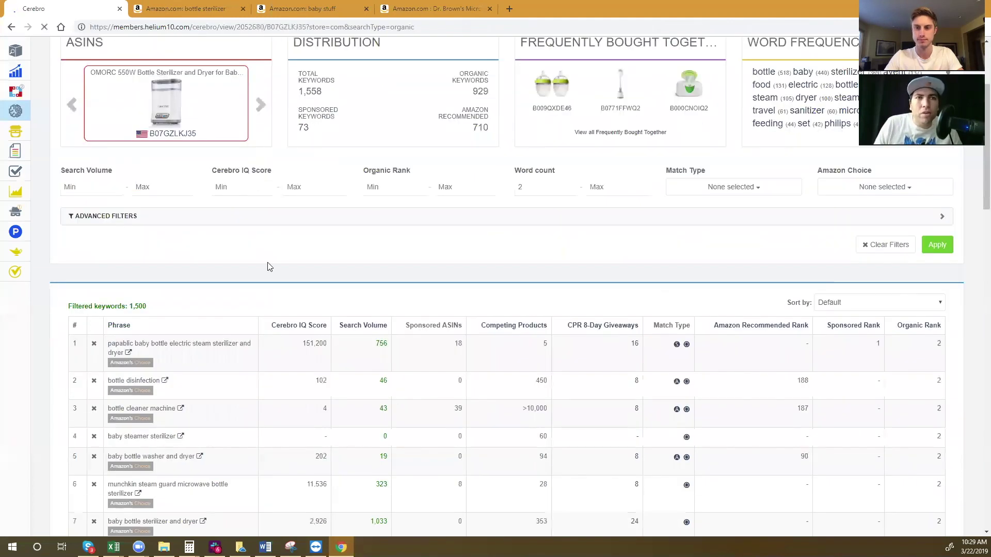
scroll(265, 242, "down", 1)
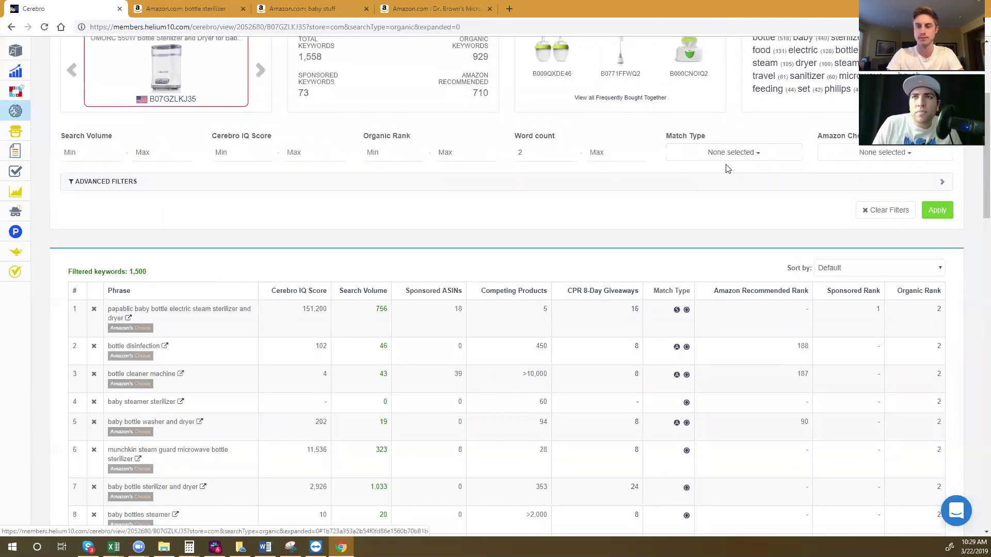
left_click(757, 158)
left_click(679, 170)
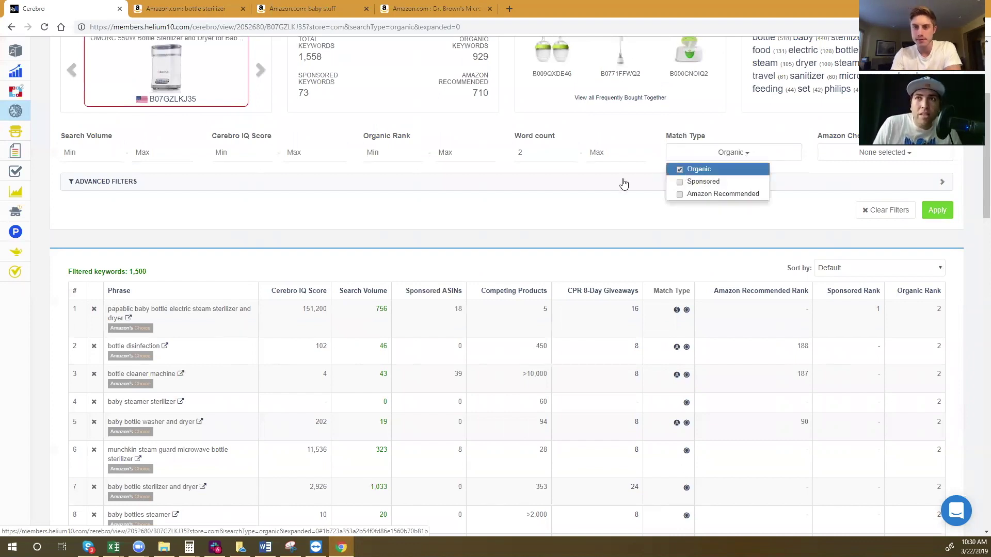
left_click(566, 179)
left_click(91, 150)
type("300")
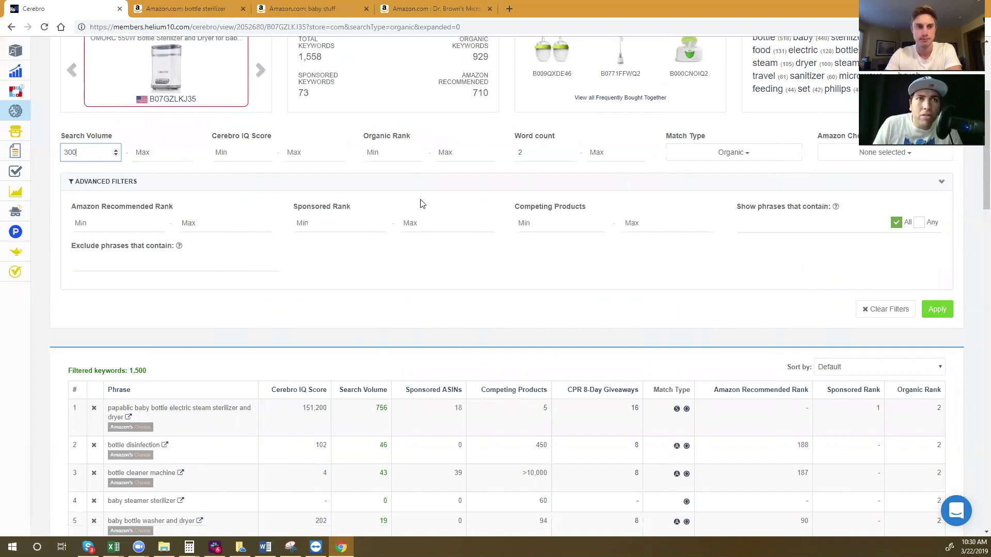
Step: Limit the organic rank to between 1 and 12 and apply the keyword filters
left_click(402, 153)
type("1")
key("Tab")
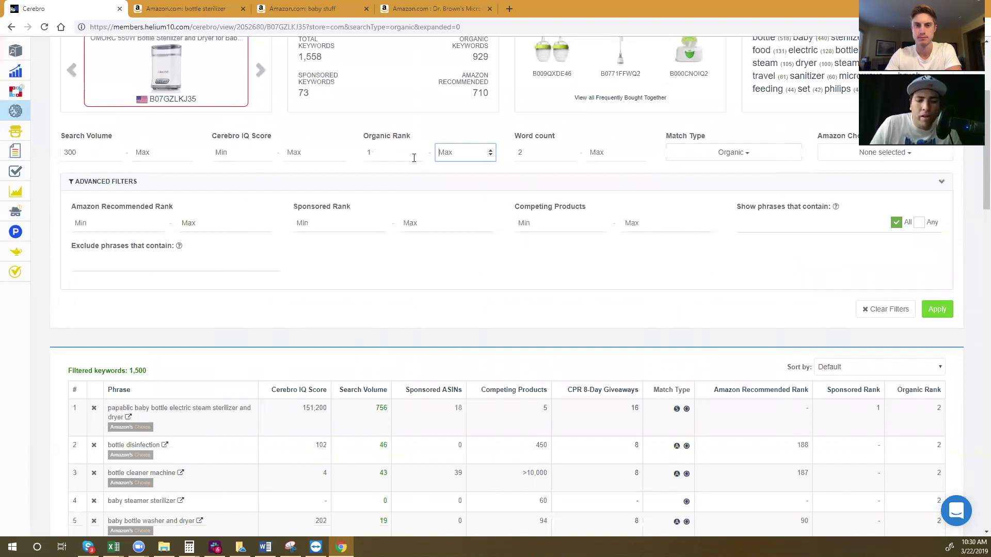
type("12")
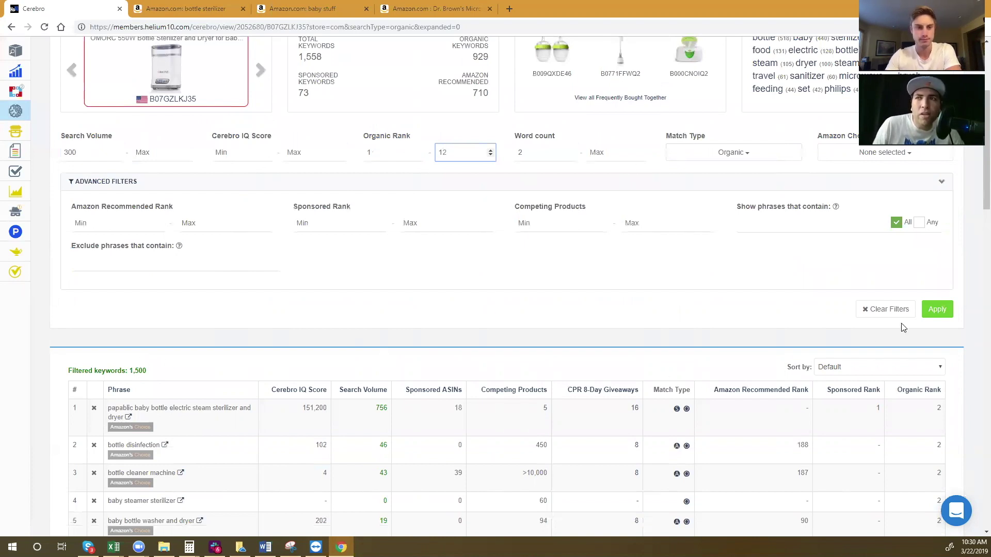
left_click(937, 309)
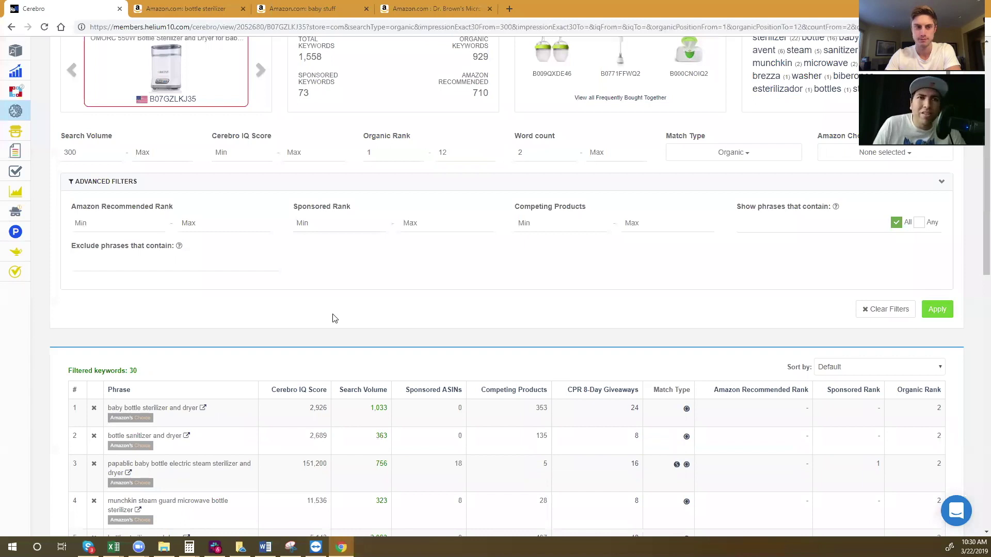
Step: Sort the filtered keywords by search volume from high to low and review the phrases, highlighting "bottle sterilizer and dryer"
left_click(362, 390)
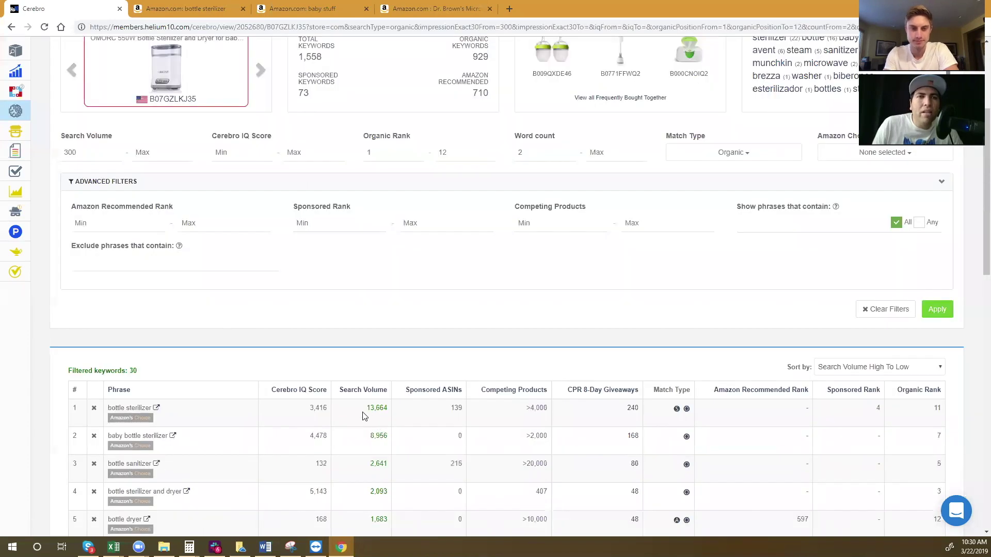
scroll(364, 416, "down", 4)
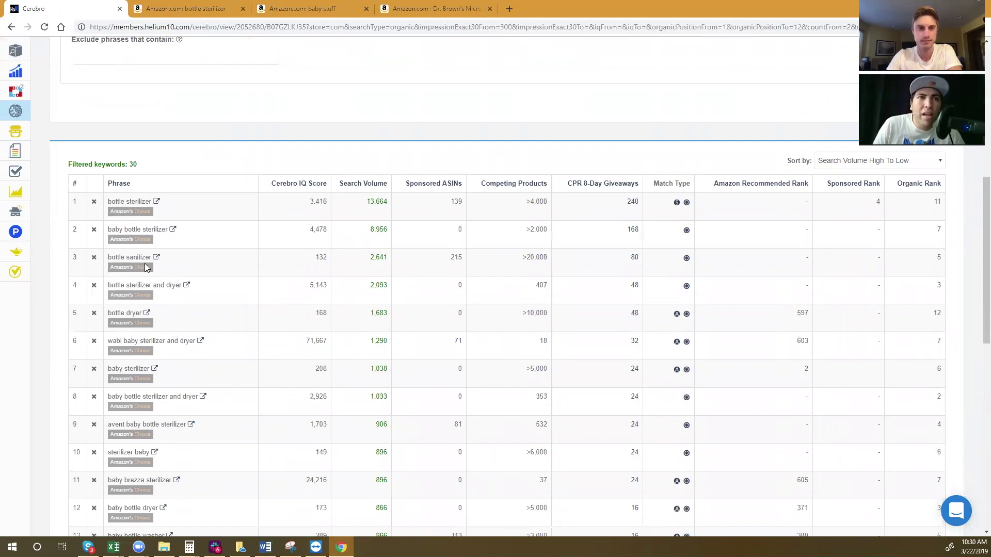
left_click_drag(107, 286, 182, 284)
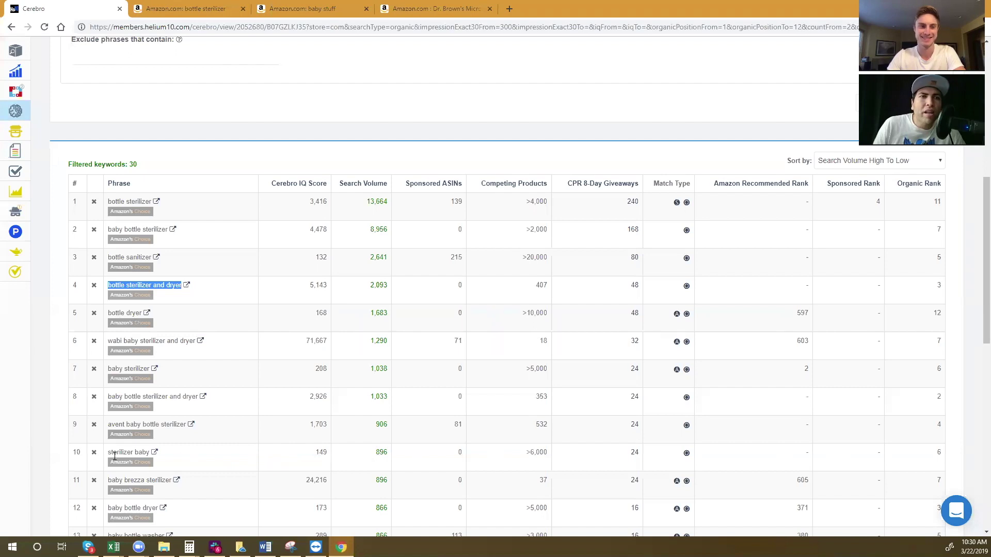
scroll(170, 465, "down", 1)
scroll(169, 464, "down", 3)
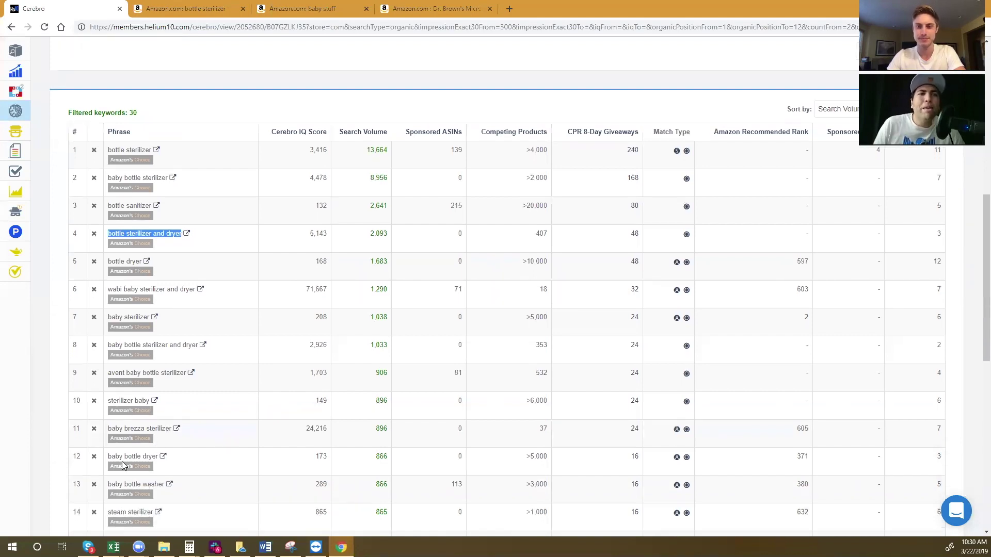